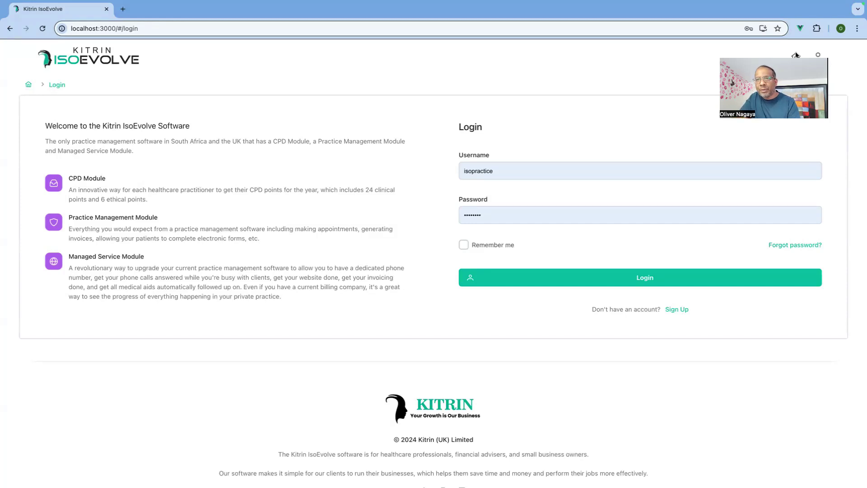
- Log in with the filled-in credentials, view the account's profile details and return to the Overview home page
{"action": "left_click", "coordinate": [650, 279]}
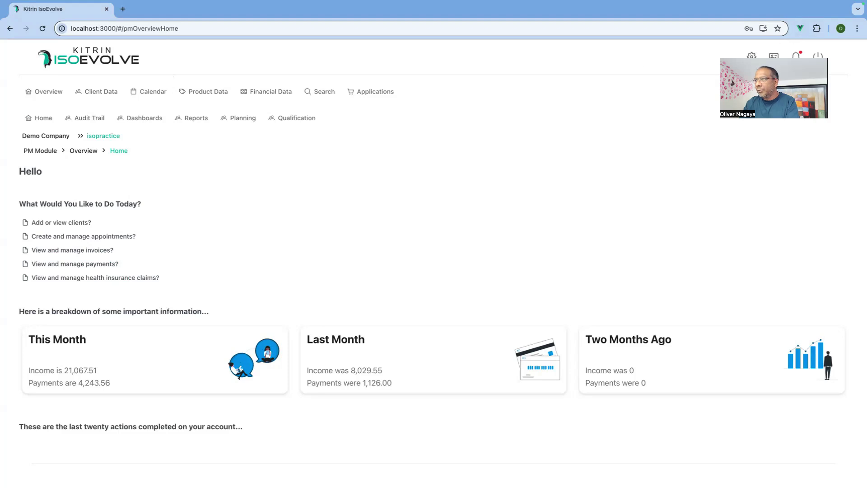
{"action": "left_click", "coordinate": [751, 57]}
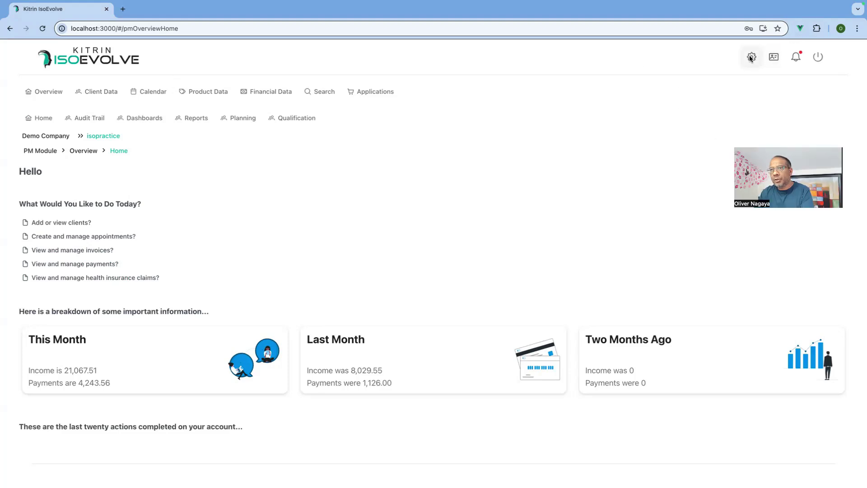
{"action": "left_click", "coordinate": [769, 58]}
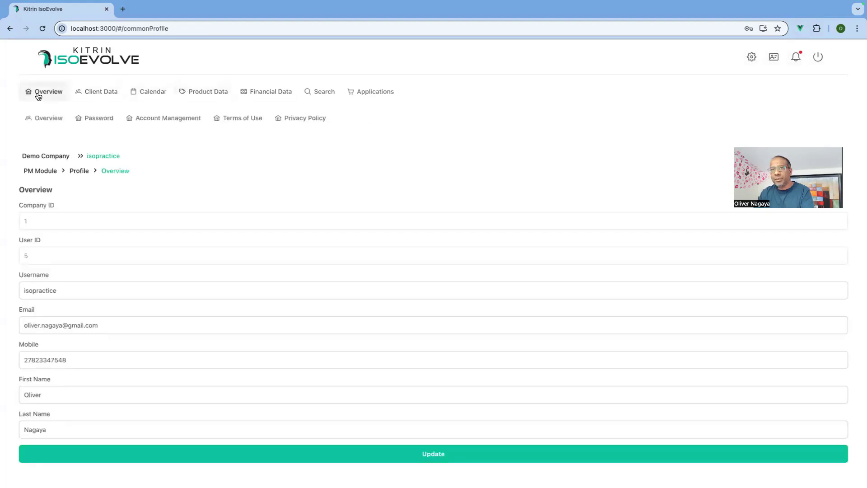
{"action": "left_click", "coordinate": [38, 96]}
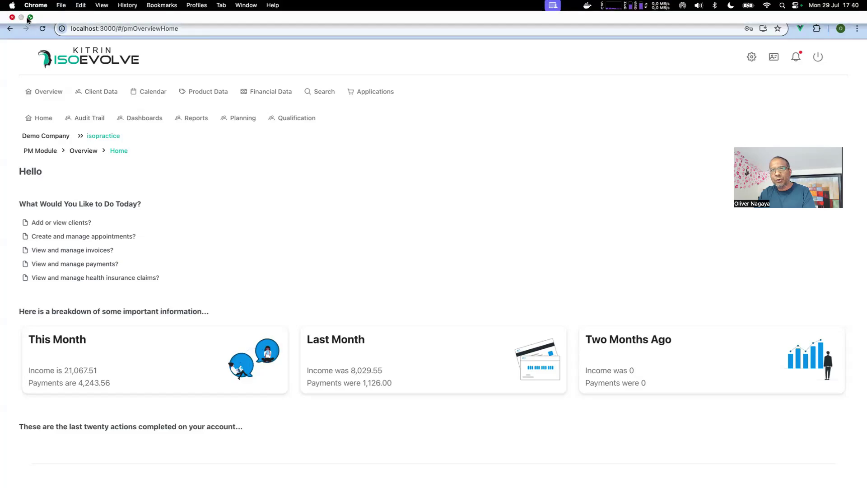
- Take the browser out of full screen and show the Overview section's page links in the narrow layout
{"action": "left_click", "coordinate": [30, 18]}
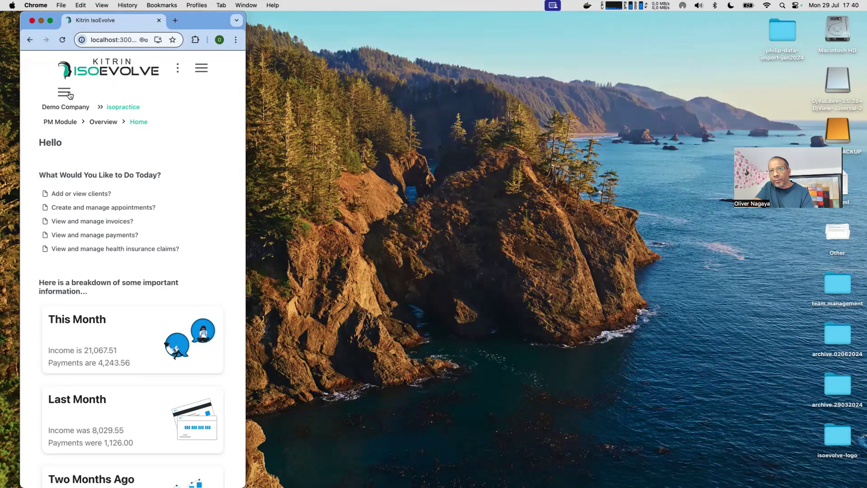
{"action": "left_click", "coordinate": [65, 93]}
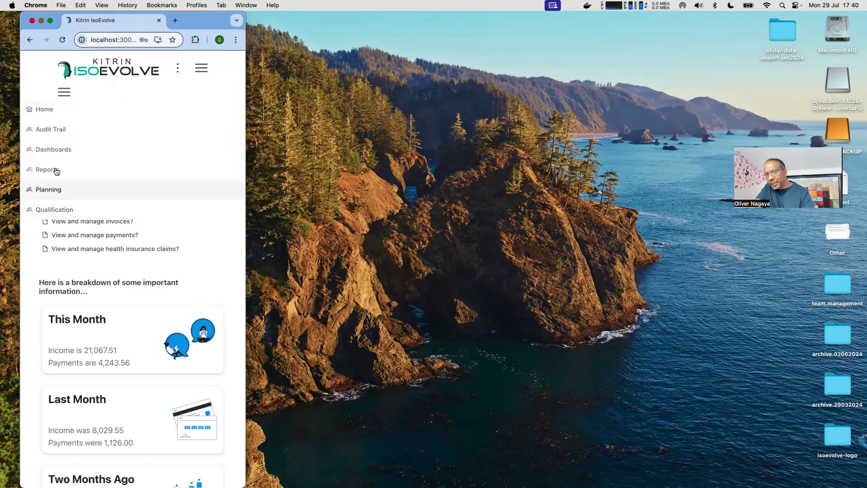
- Open the Phone Calls page under Client Data in the narrow layout and return the browser to full screen
{"action": "left_click", "coordinate": [200, 71]}
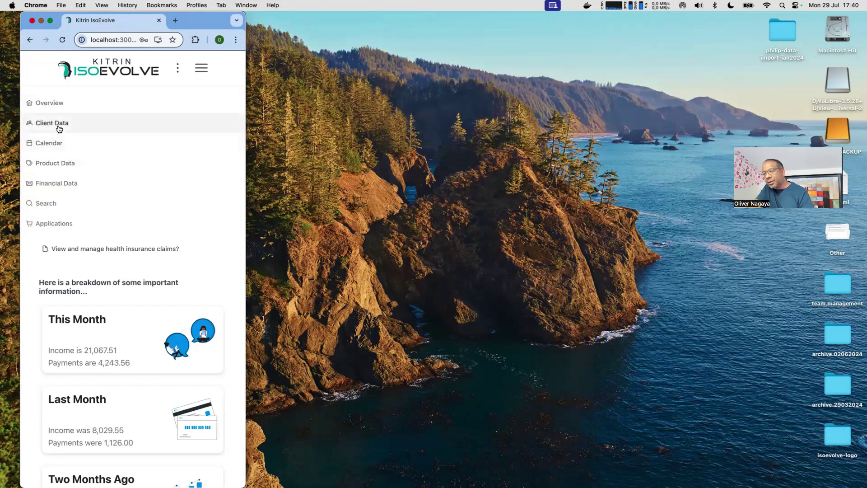
{"action": "left_click", "coordinate": [57, 125]}
{"action": "left_click", "coordinate": [66, 94]}
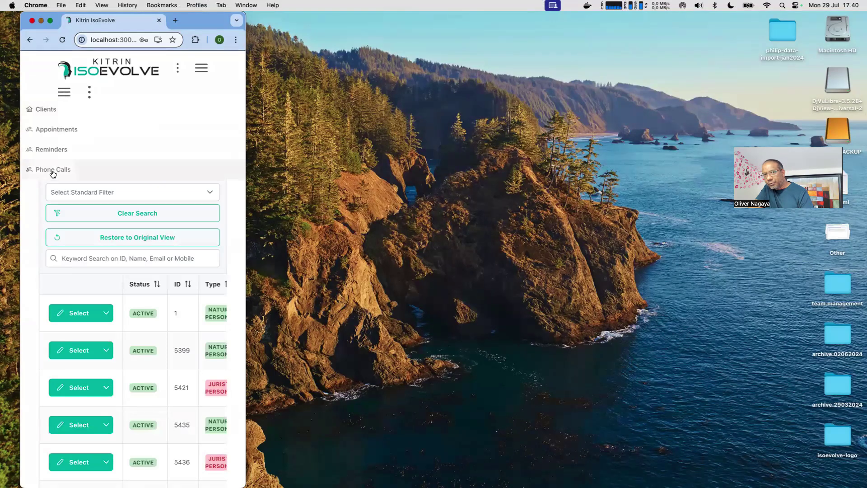
{"action": "left_click", "coordinate": [131, 164]}
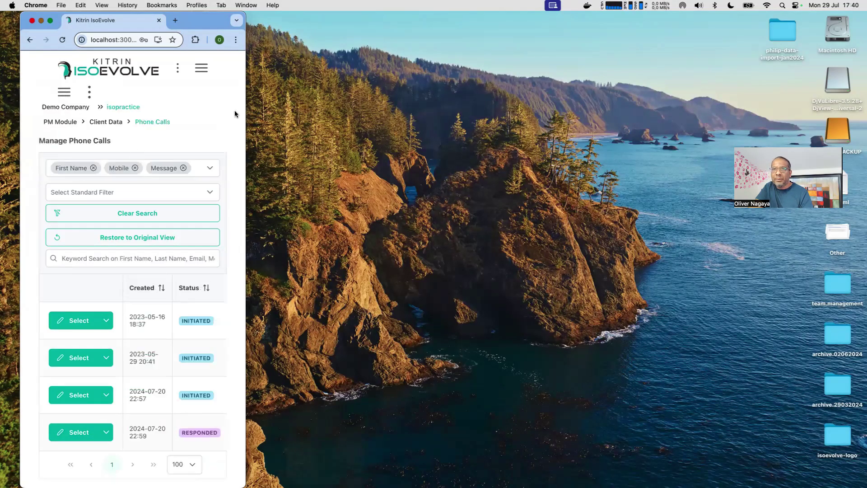
{"action": "left_click", "coordinate": [51, 21]}
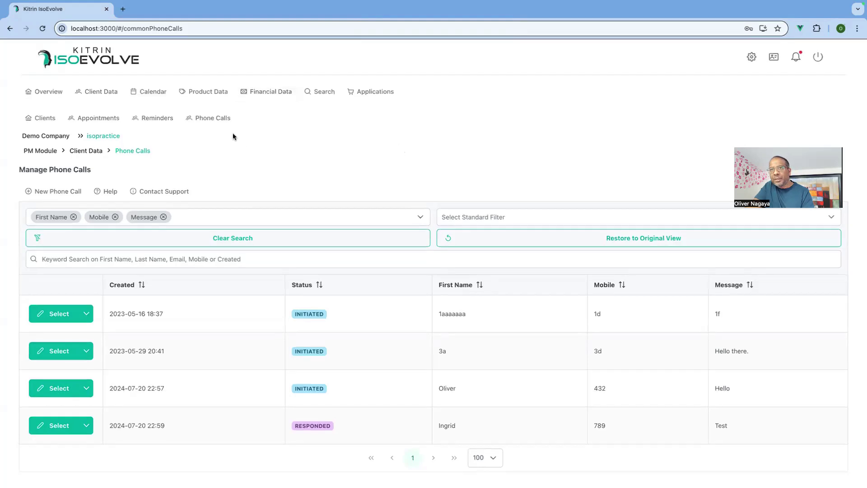
- Open the calendar and examine the July 2024 appointments against the Calendar Color Legend
{"action": "left_click", "coordinate": [152, 98]}
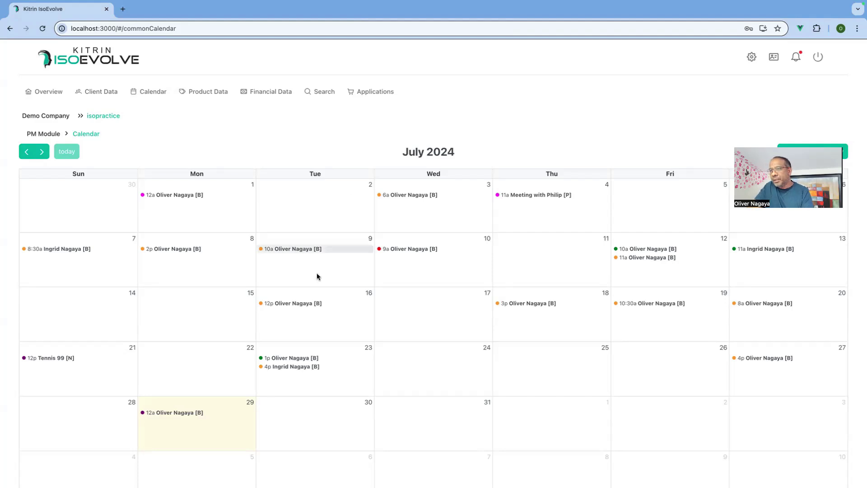
{"action": "scroll", "coordinate": [314, 275], "scroll_direction": "down", "scroll_amount": 5}
{"action": "scroll", "coordinate": [314, 278], "scroll_direction": "down", "scroll_amount": 2}
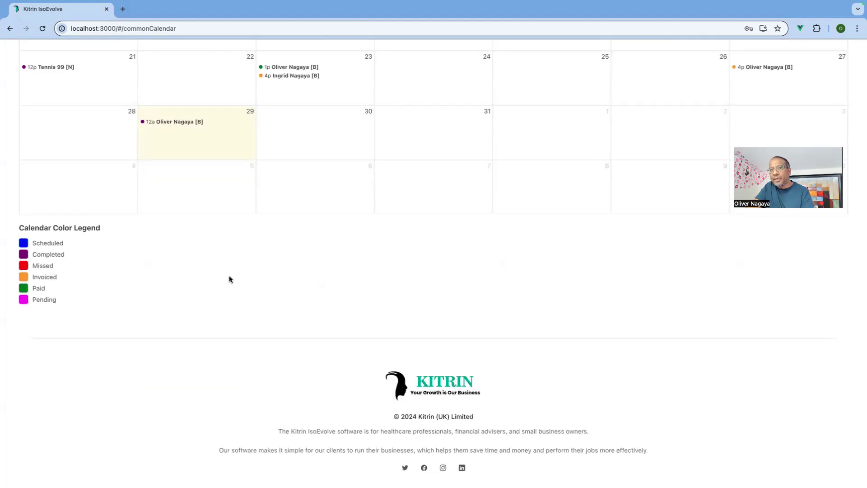
{"action": "scroll", "coordinate": [294, 147], "scroll_direction": "up", "scroll_amount": 6}
{"action": "scroll", "coordinate": [271, 236], "scroll_direction": "down", "scroll_amount": 6}
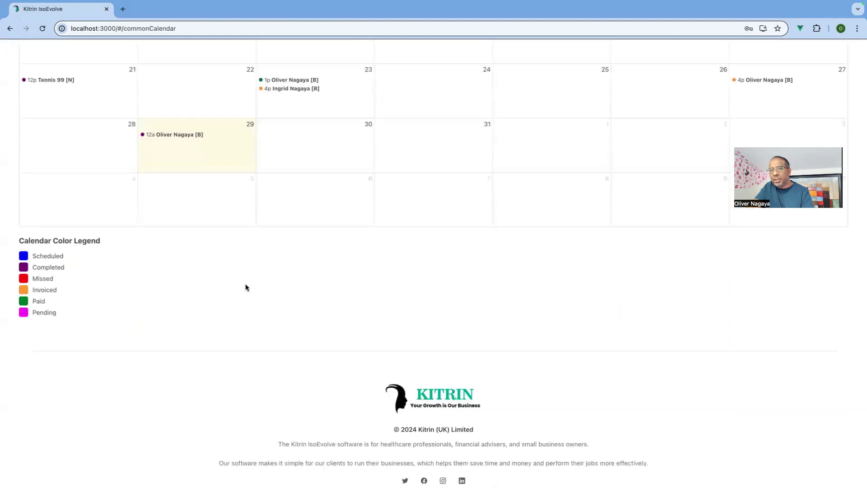
{"action": "scroll", "coordinate": [246, 286], "scroll_direction": "up", "scroll_amount": 6}
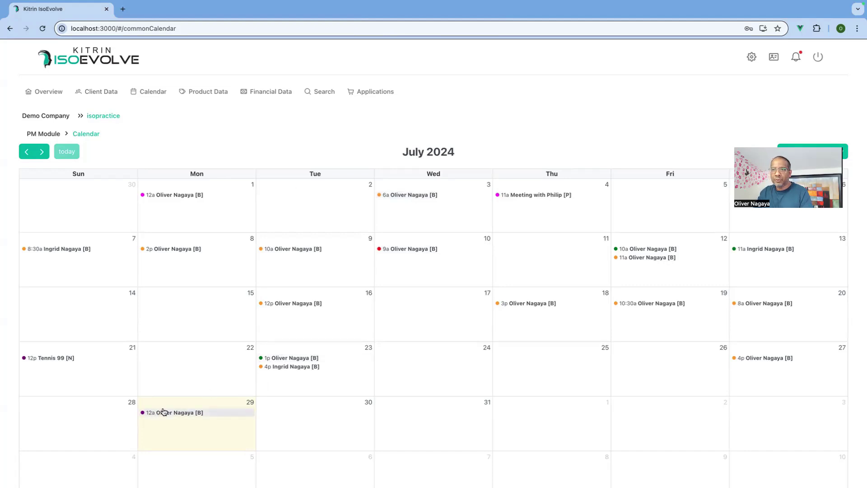
{"action": "scroll", "coordinate": [238, 404], "scroll_direction": "down", "scroll_amount": 7}
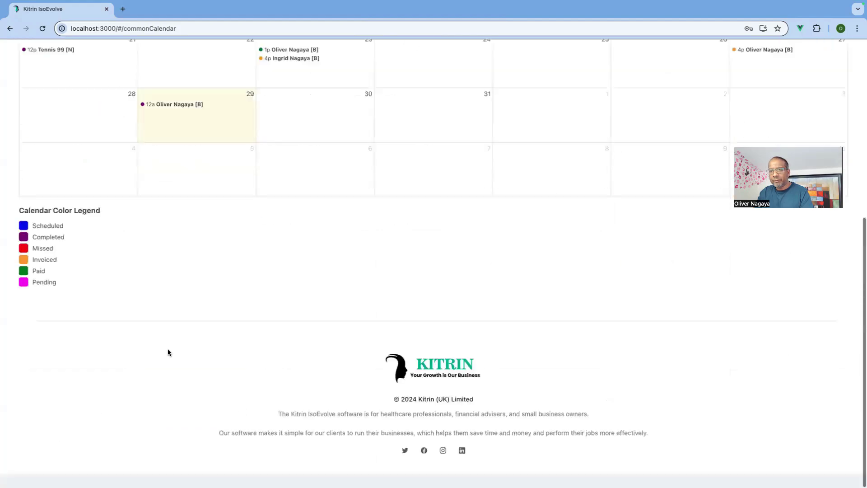
- Open the 29 July appointment, try the Personal and Non-Billable types, and close it without updating
{"action": "scroll", "coordinate": [147, 256], "scroll_direction": "up", "scroll_amount": 3}
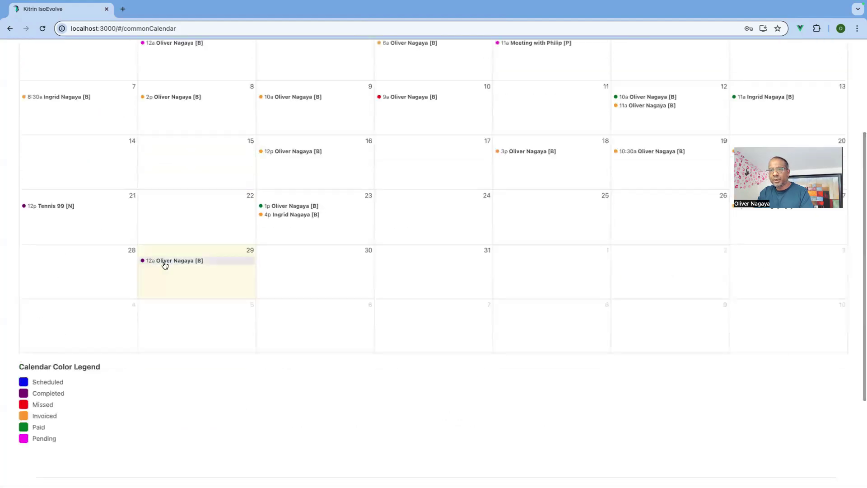
{"action": "left_click", "coordinate": [163, 260]}
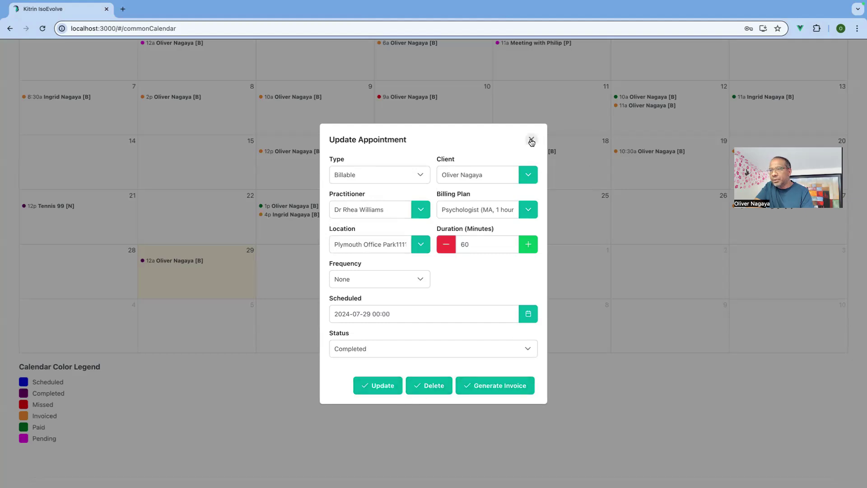
{"action": "left_click", "coordinate": [420, 174]}
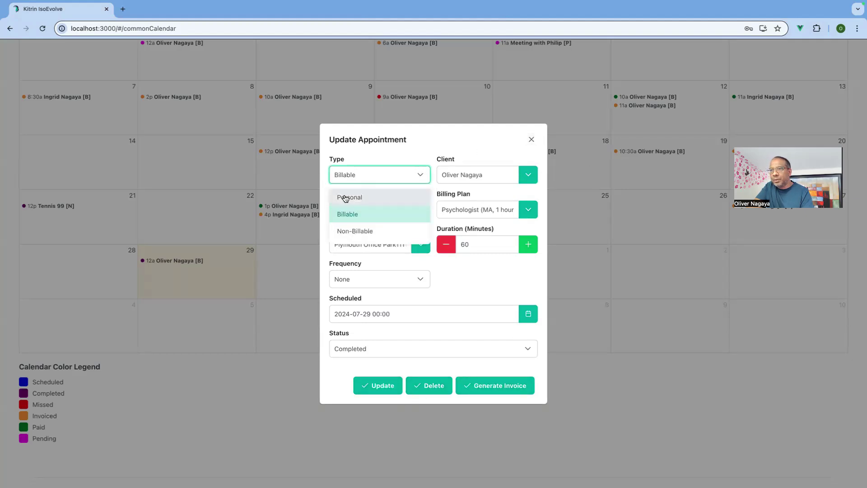
{"action": "left_click", "coordinate": [341, 197]}
{"action": "left_click", "coordinate": [377, 195]}
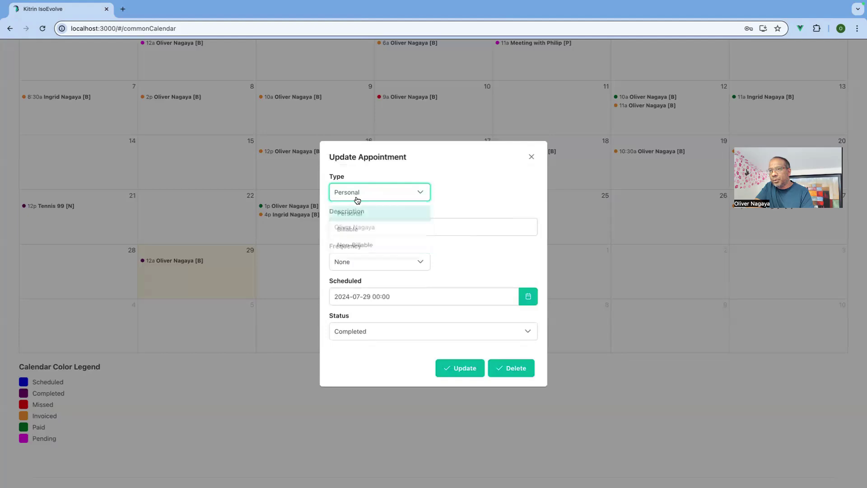
{"action": "left_click", "coordinate": [349, 247]}
{"action": "left_click", "coordinate": [531, 140]}
- View the invoice linked to the 12 July 11:00 appointment and return to the calendar
{"action": "scroll", "coordinate": [479, 172], "scroll_direction": "up", "scroll_amount": 3}
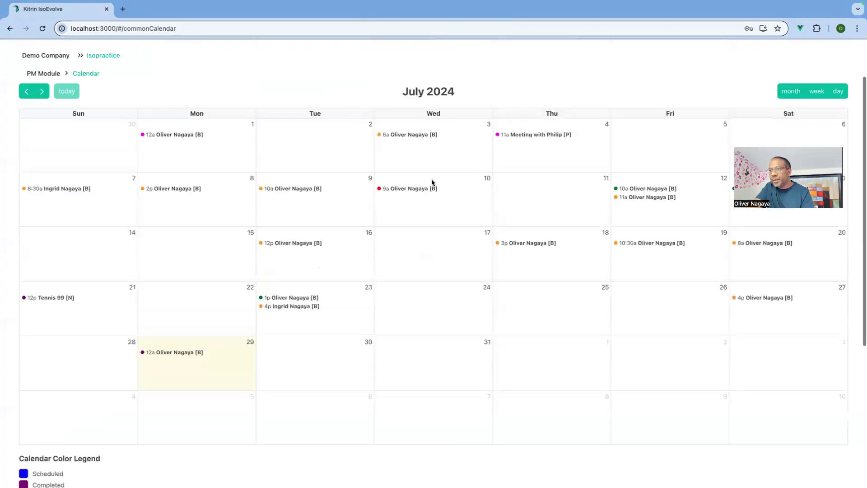
{"action": "left_click", "coordinate": [651, 207]}
{"action": "left_click", "coordinate": [503, 351]}
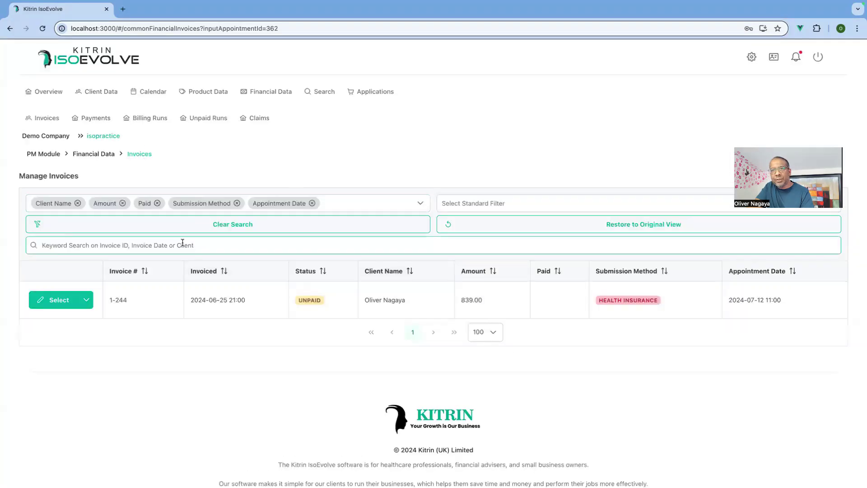
{"action": "left_click", "coordinate": [151, 92]}
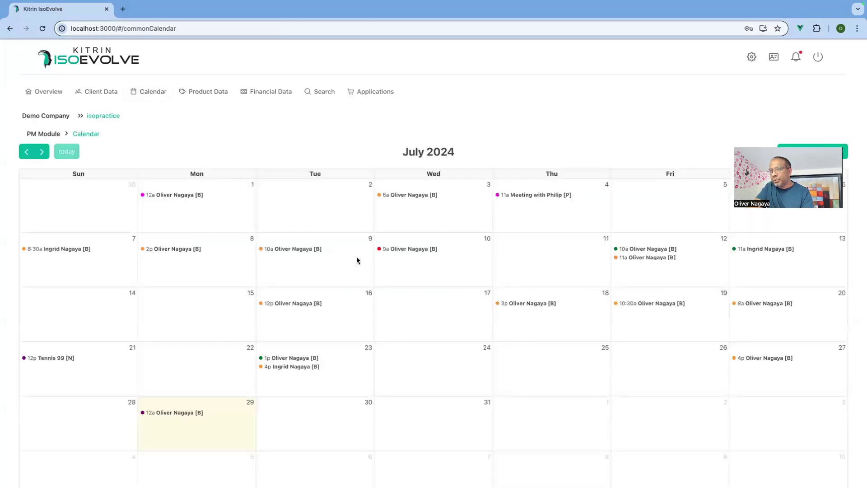
- Start a new appointment on 15 July, try the Personal type, and close the form without saving
{"action": "left_click", "coordinate": [231, 307]}
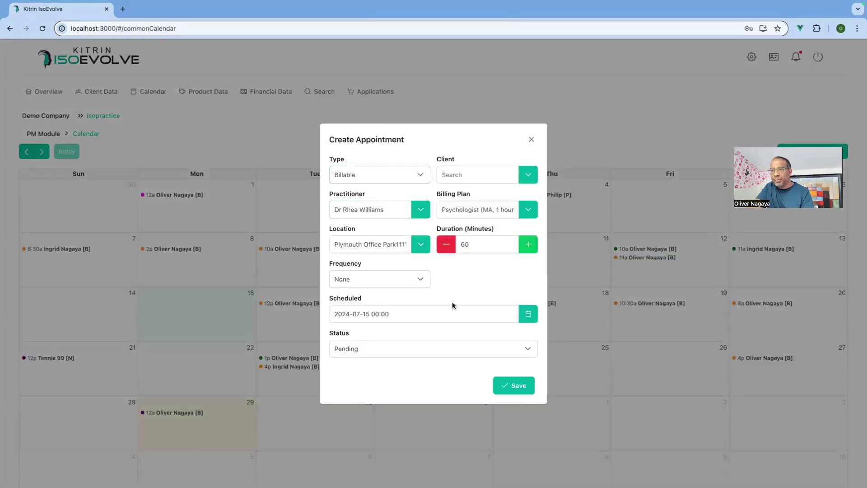
{"action": "left_click", "coordinate": [404, 180]}
{"action": "left_click", "coordinate": [367, 199]}
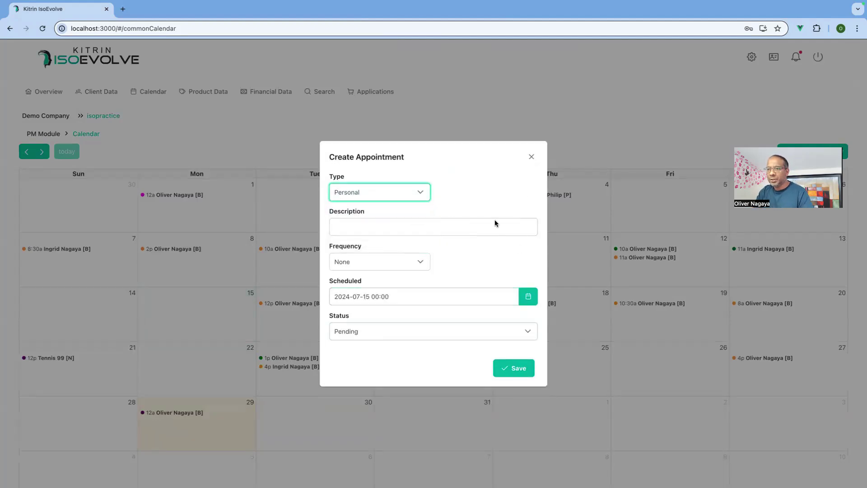
{"action": "left_click", "coordinate": [531, 157]}
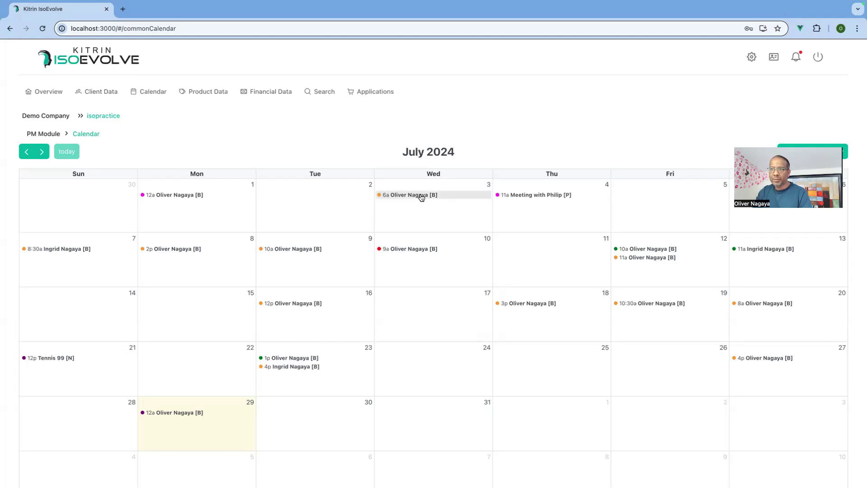
- Move the 6:00 appointment from 3 July to 11 July in the calendar and close its details form
{"action": "left_click_drag", "start_coordinate": [420, 196], "coordinate": [562, 250]}
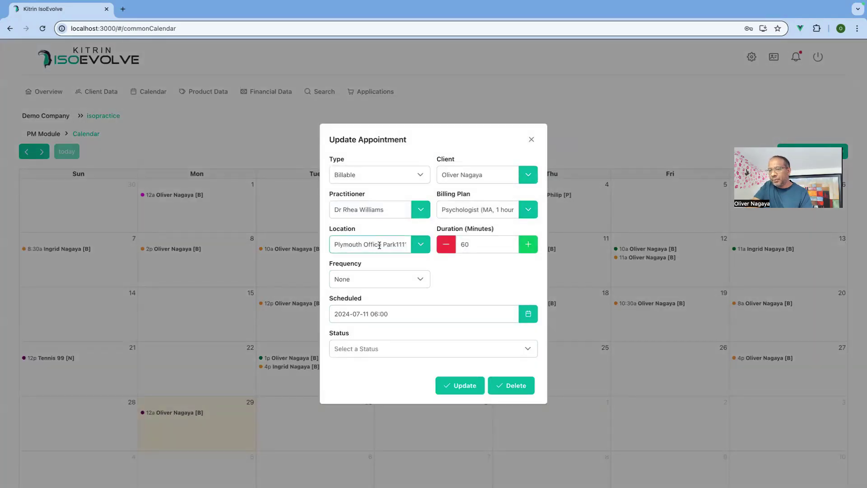
{"action": "left_click", "coordinate": [531, 140]}
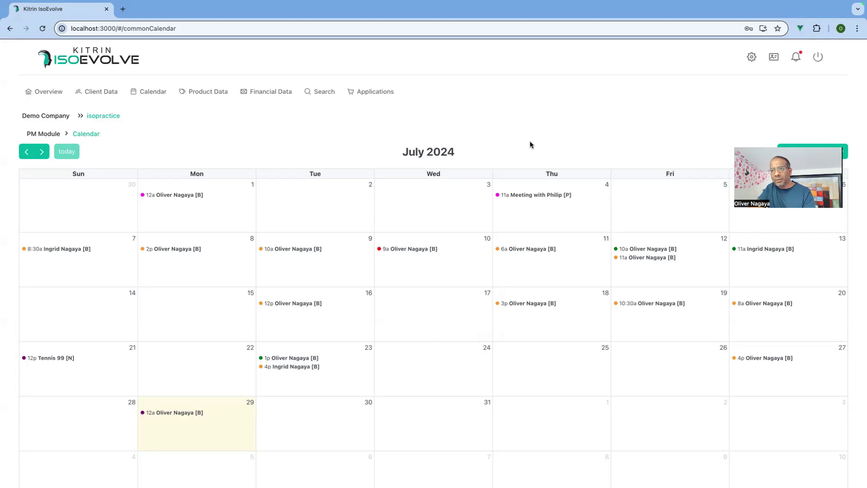
{"action": "scroll", "coordinate": [365, 137], "scroll_direction": "up", "scroll_amount": 1}
{"action": "scroll", "coordinate": [365, 135], "scroll_direction": "down", "scroll_amount": 1}
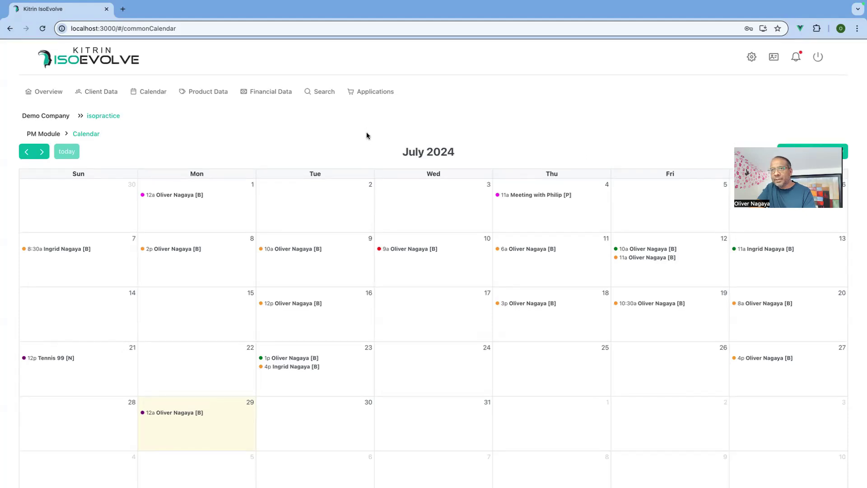
- Open the Appointments list under Client Data and view the actions offered for the 29 July appointment
{"action": "left_click", "coordinate": [117, 97]}
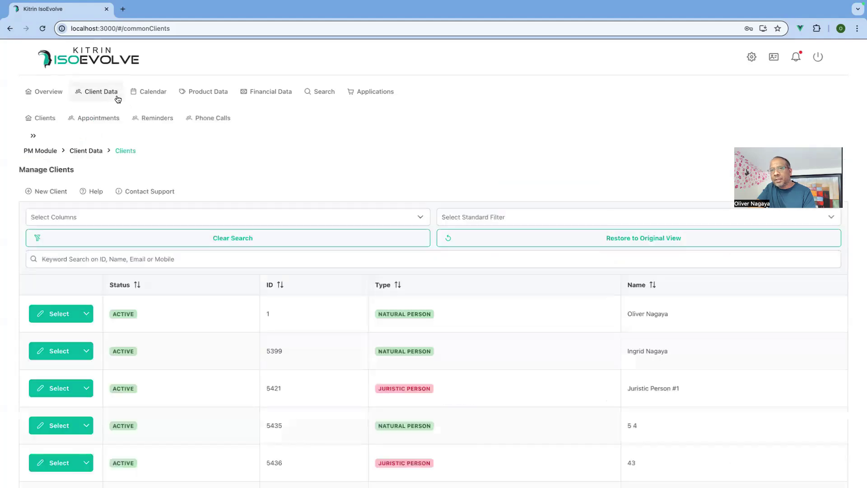
{"action": "left_click", "coordinate": [110, 120]}
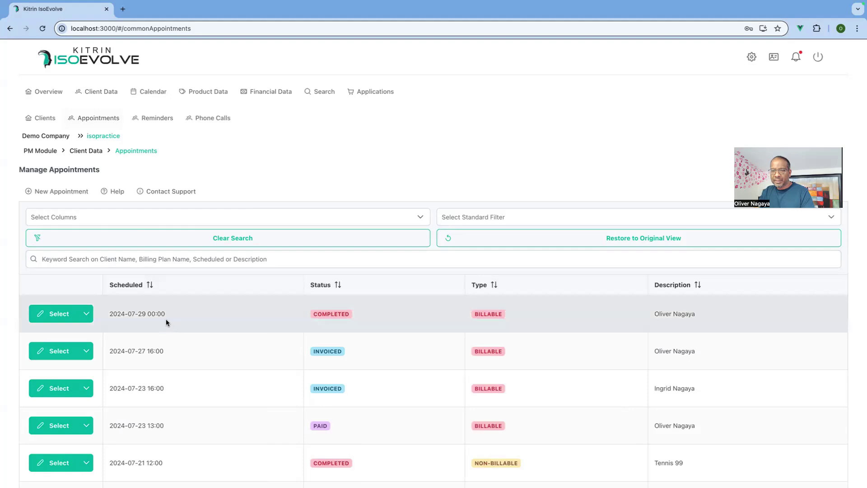
{"action": "left_click", "coordinate": [87, 313]}
{"action": "left_click", "coordinate": [426, 146]}
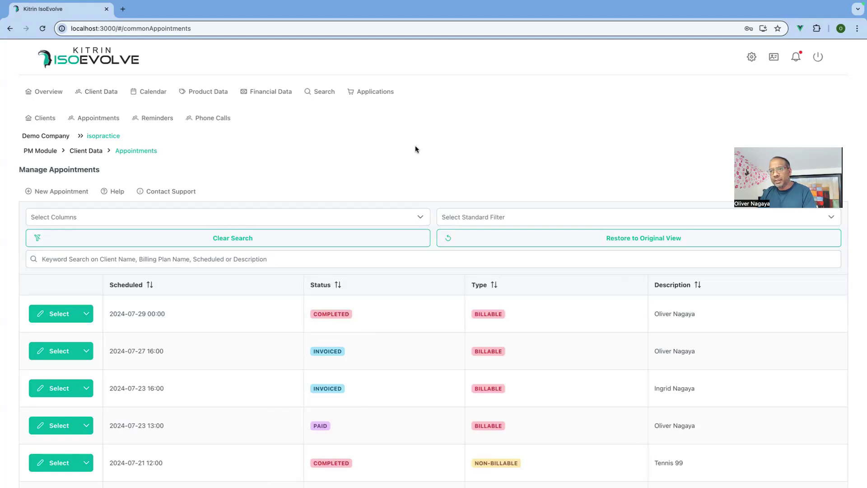
- Look through the appointments list and check the action options of the completed 29 July entry again
{"action": "scroll", "coordinate": [393, 175], "scroll_direction": "down", "scroll_amount": 2}
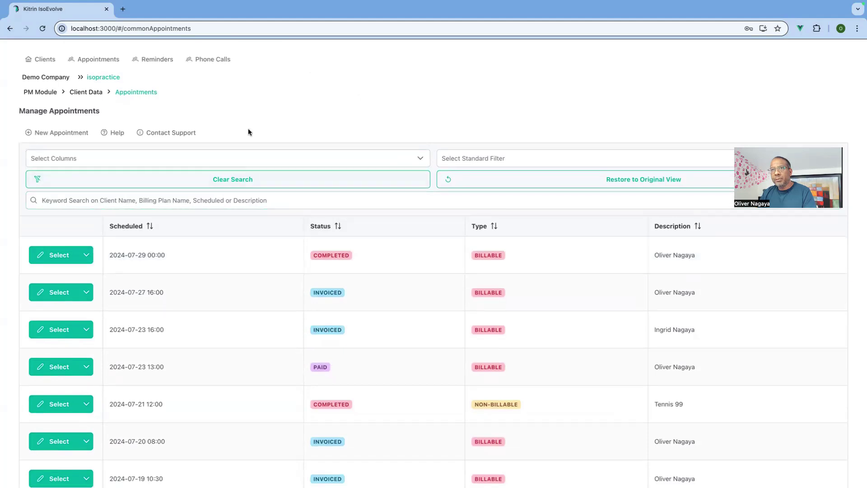
{"action": "scroll", "coordinate": [256, 211], "scroll_direction": "up", "scroll_amount": 2}
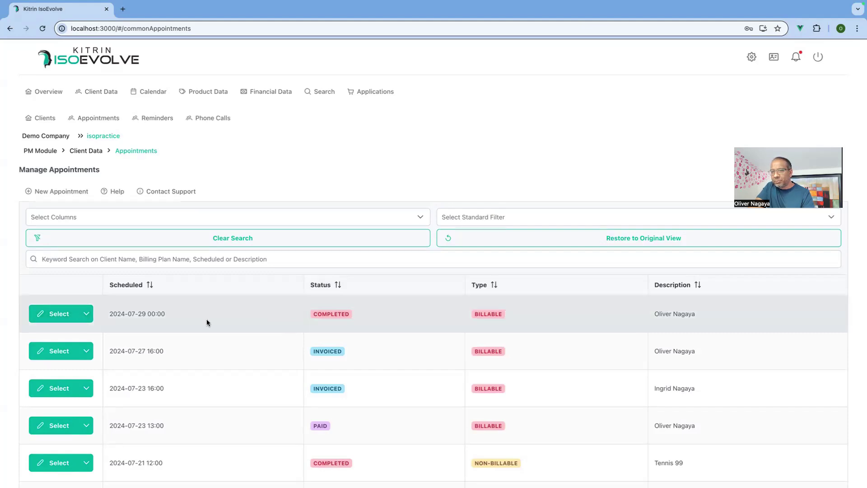
{"action": "left_click", "coordinate": [85, 315]}
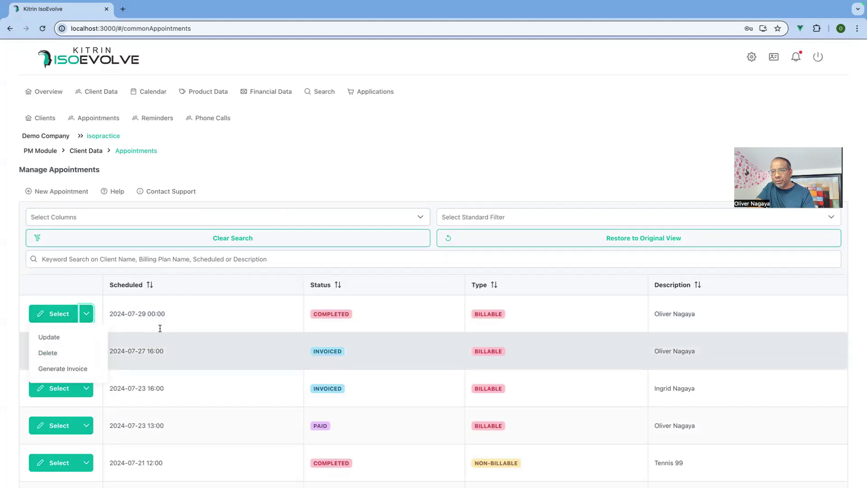
{"action": "left_click", "coordinate": [360, 155]}
{"action": "scroll", "coordinate": [337, 311], "scroll_direction": "down", "scroll_amount": 2}
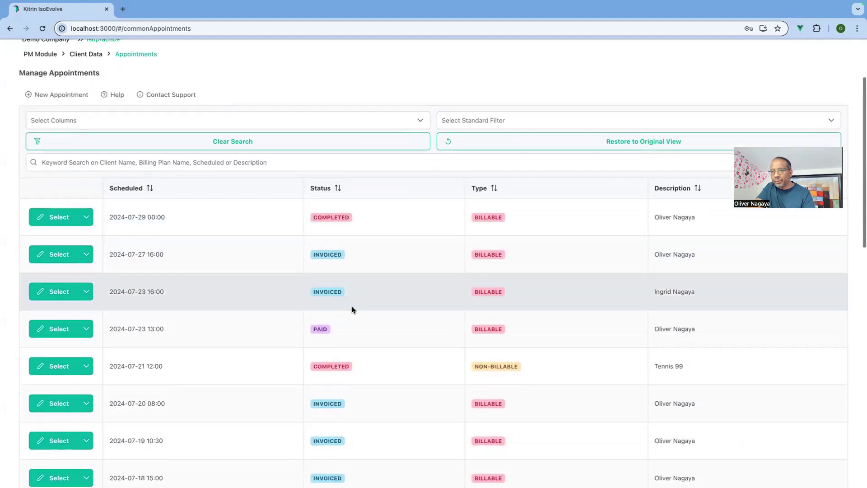
- View the actions offered for the paid 23 July 13:00 appointment and look over the appointments list
{"action": "left_click", "coordinate": [86, 333]}
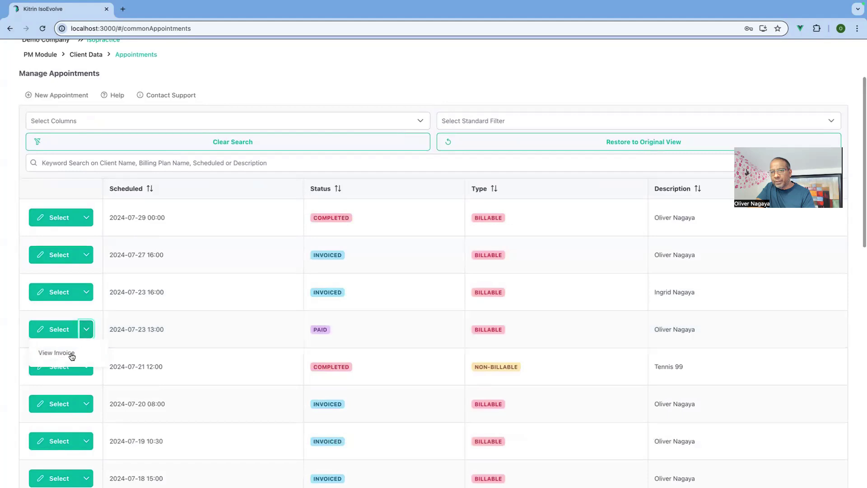
{"action": "left_click", "coordinate": [326, 96]}
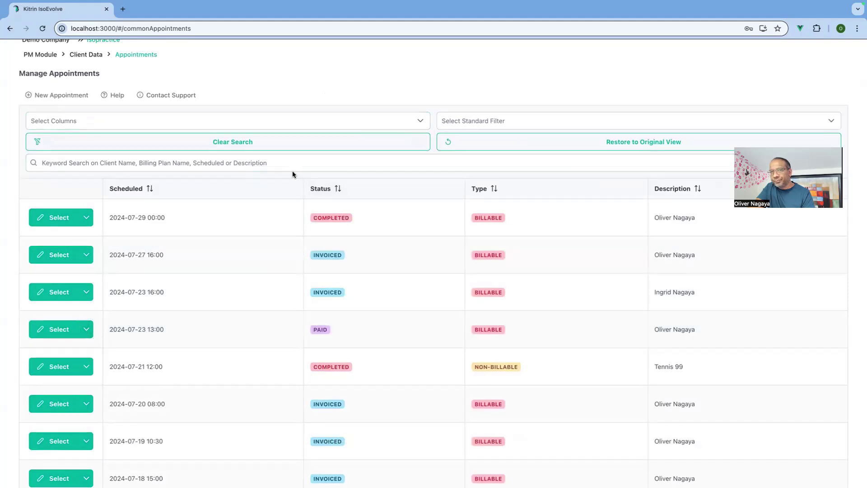
{"action": "scroll", "coordinate": [291, 171], "scroll_direction": "up", "scroll_amount": 2}
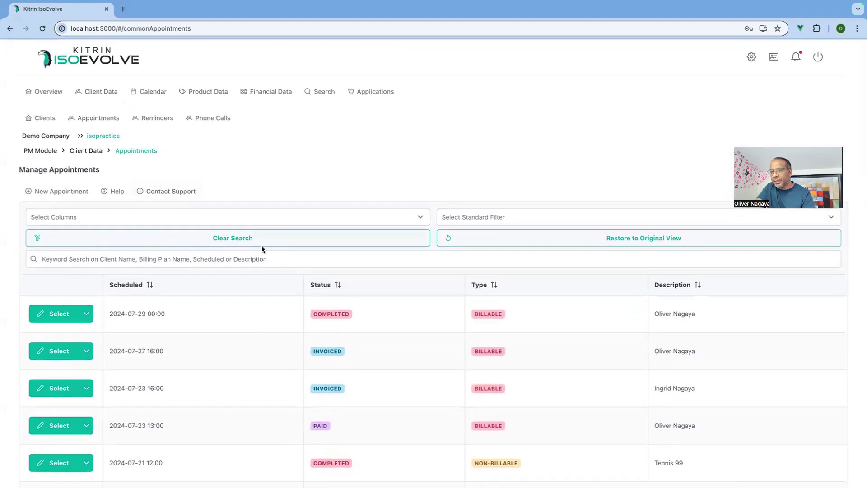
{"action": "scroll", "coordinate": [262, 245], "scroll_direction": "down", "scroll_amount": 2}
{"action": "scroll", "coordinate": [294, 246], "scroll_direction": "up", "scroll_amount": 2}
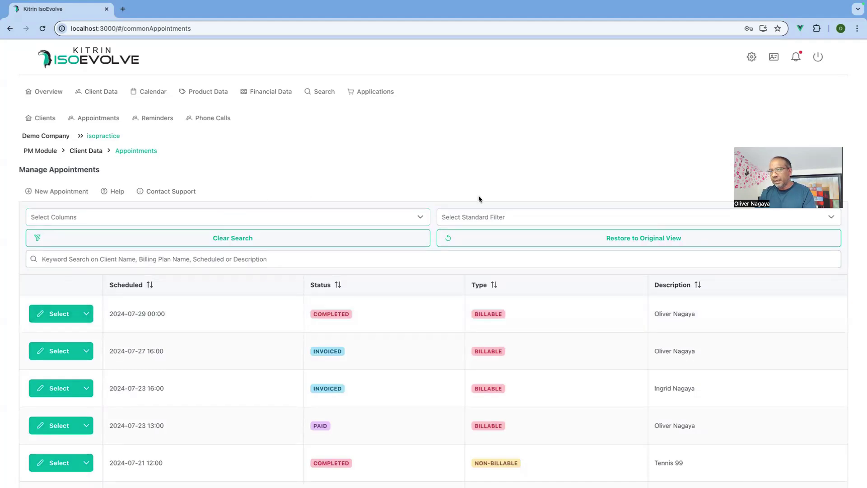
- Search the appointments list by keyword for 2024-07-29, and clear the search
{"action": "left_click", "coordinate": [450, 260]}
{"action": "left_click", "coordinate": [201, 259]}
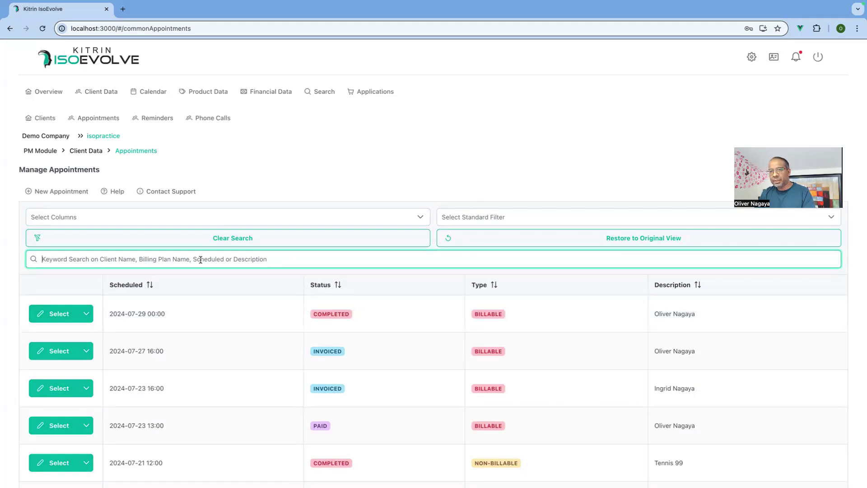
{"action": "type", "text": "202"}
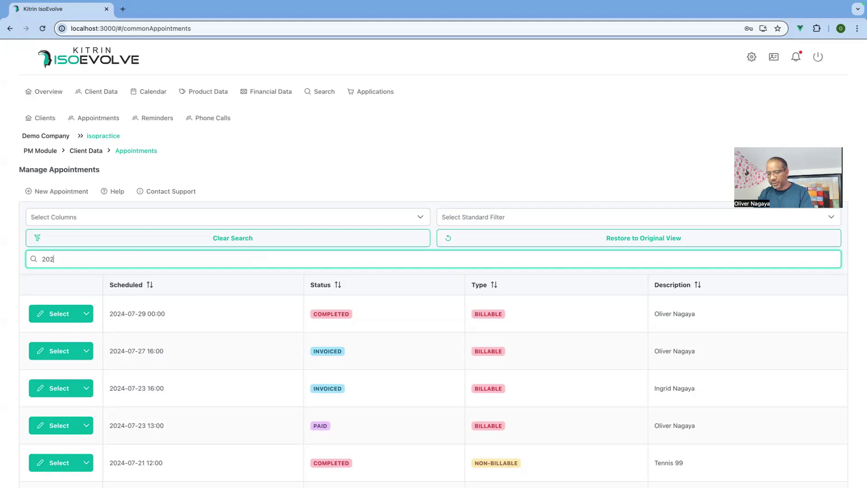
{"action": "type", "text": "4-07-29"}
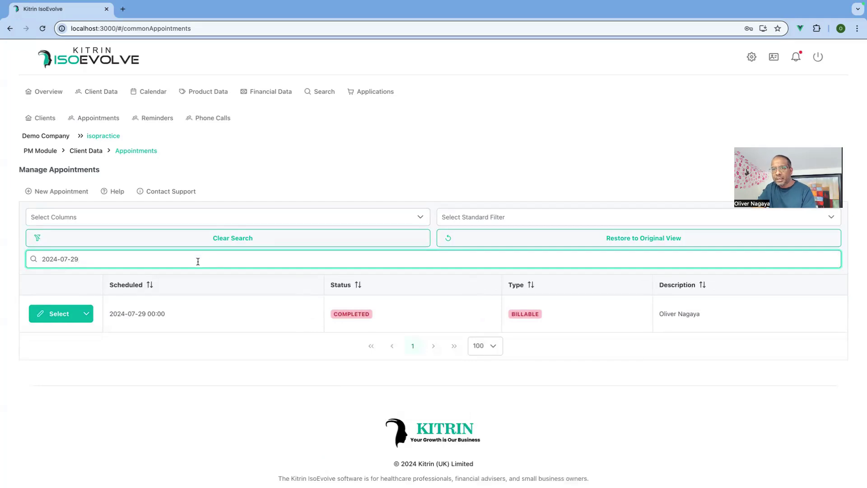
{"action": "left_click", "coordinate": [241, 241]}
{"action": "left_click", "coordinate": [244, 265]}
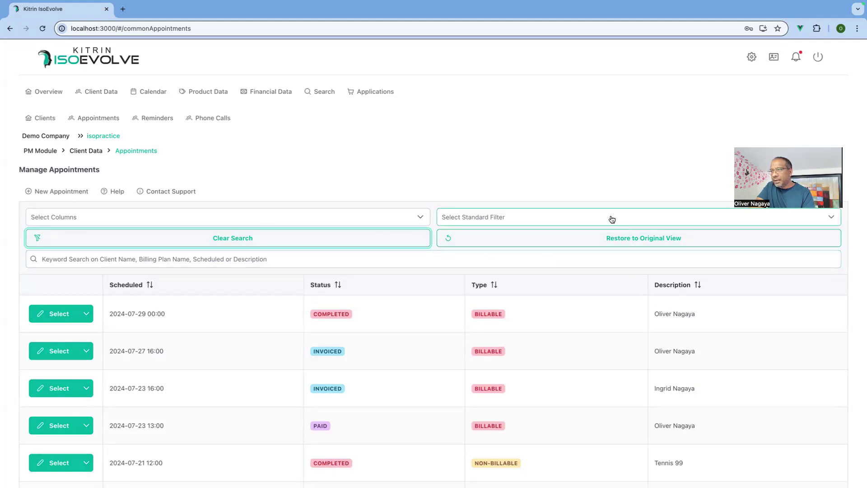
- Filter the appointments list to Billable entries, look through them, and remove the filter
{"action": "left_click", "coordinate": [529, 222]}
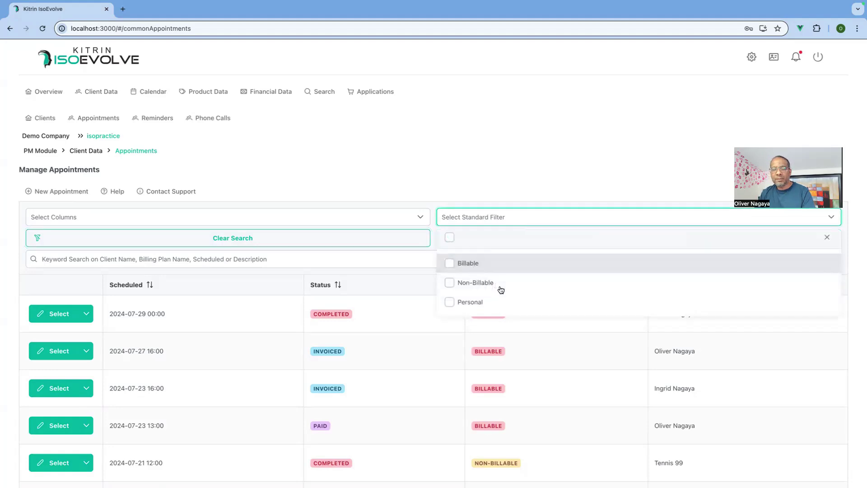
{"action": "scroll", "coordinate": [500, 286], "scroll_direction": "down", "scroll_amount": 2}
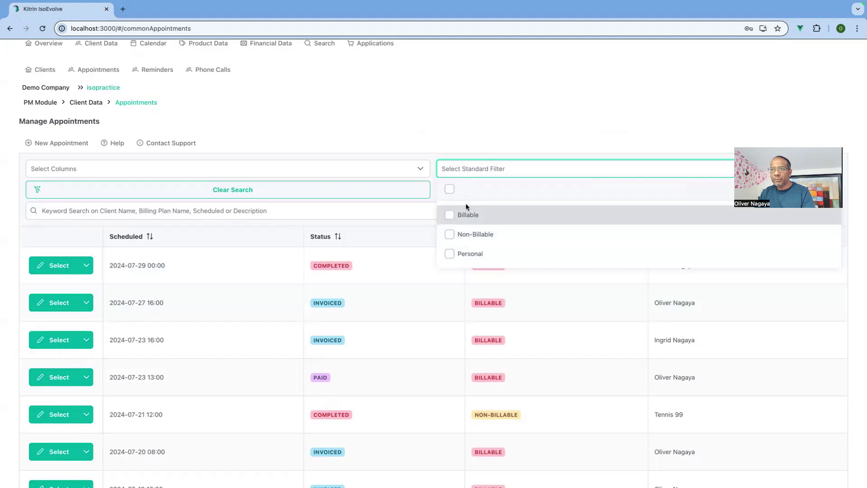
{"action": "left_click", "coordinate": [449, 218]}
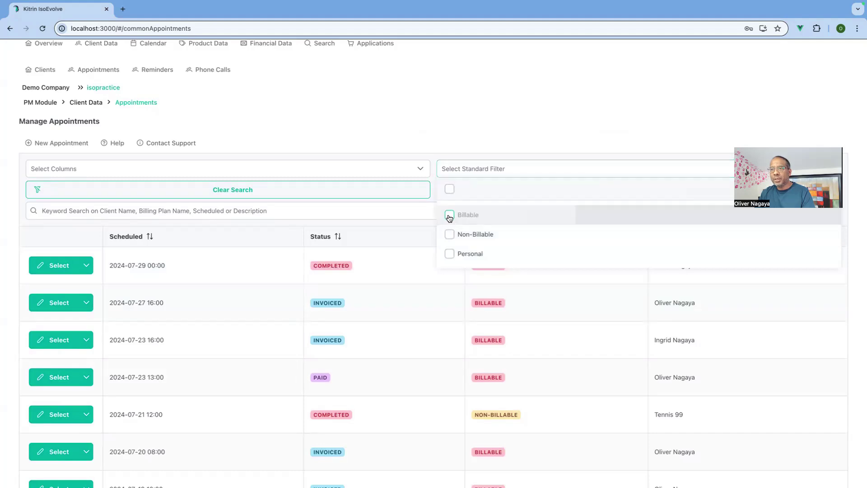
{"action": "left_click", "coordinate": [468, 143]}
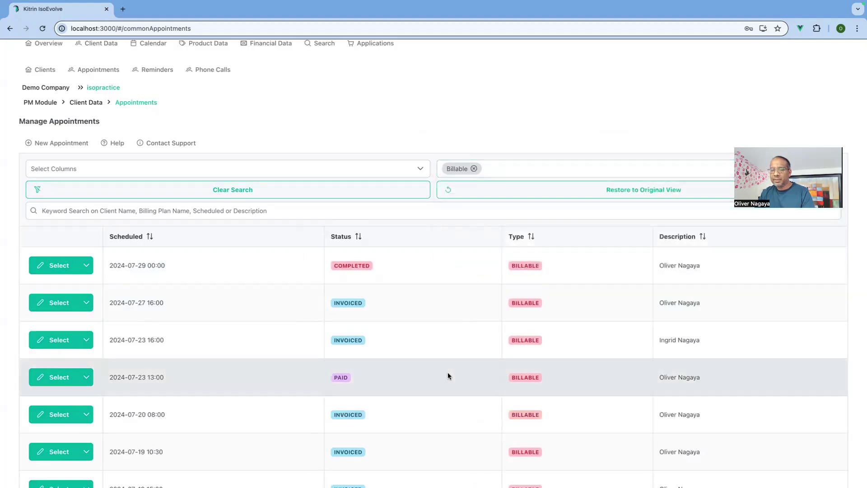
{"action": "scroll", "coordinate": [405, 361], "scroll_direction": "down", "scroll_amount": 10}
{"action": "scroll", "coordinate": [404, 361], "scroll_direction": "up", "scroll_amount": 12}
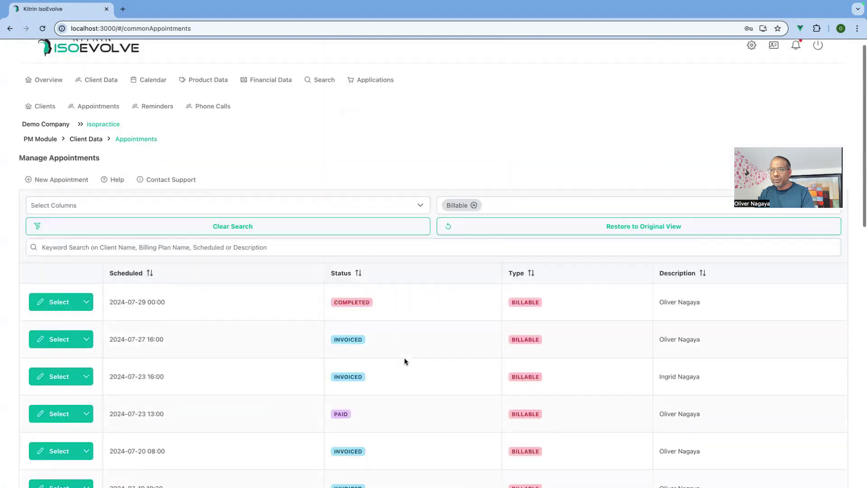
{"action": "scroll", "coordinate": [404, 361], "scroll_direction": "up", "scroll_amount": 1}
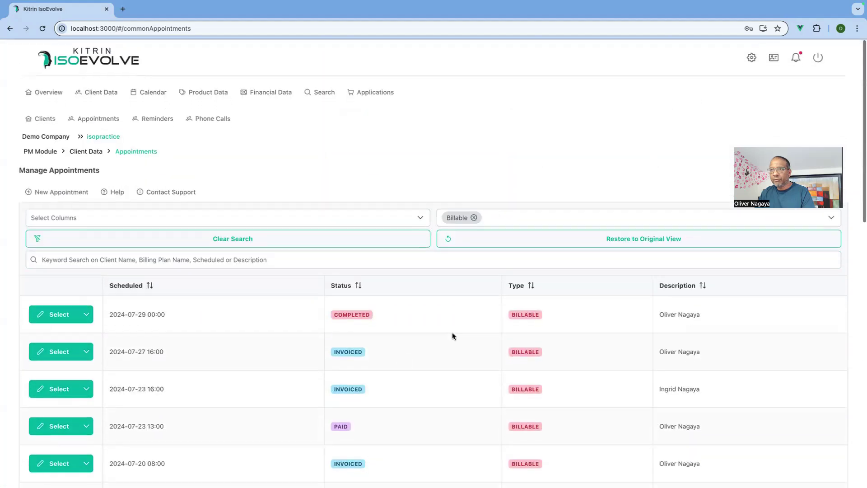
{"action": "left_click", "coordinate": [830, 224]}
{"action": "left_click", "coordinate": [472, 218]}
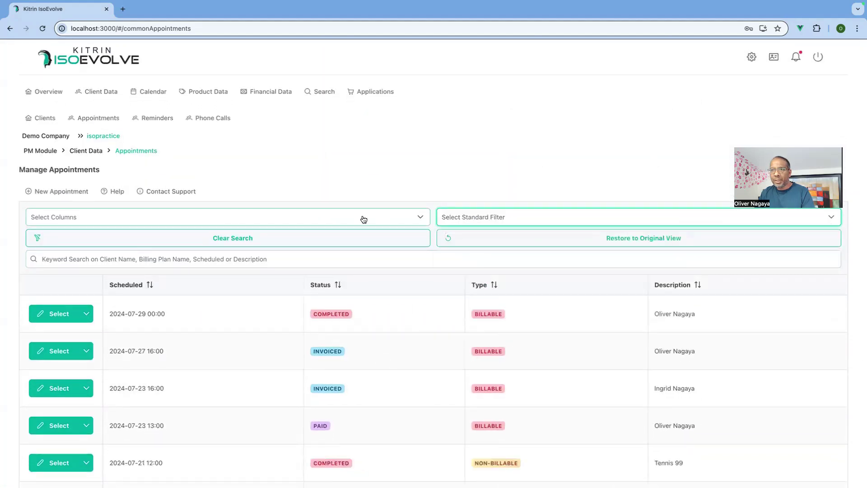
- Add all optional columns to the appointments list: Client Name, Duration, Claim Preference, Billing Plan Name and Invoice #
{"action": "left_click", "coordinate": [421, 220]}
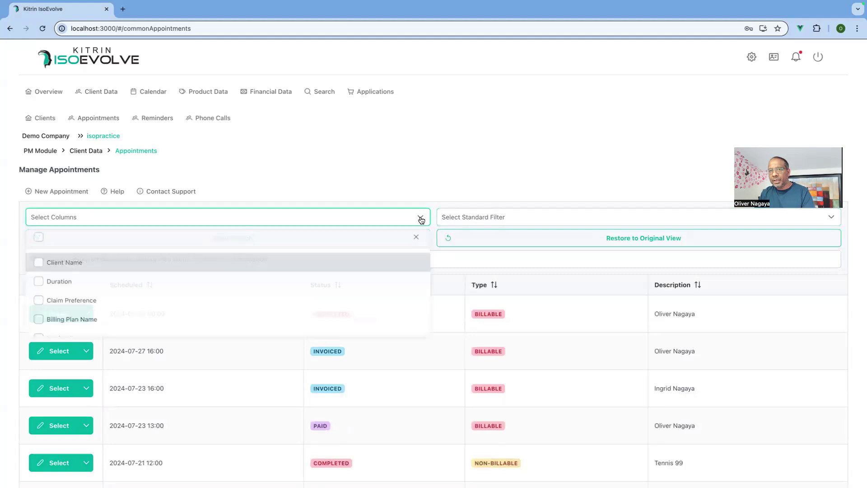
{"action": "left_click", "coordinate": [410, 184]}
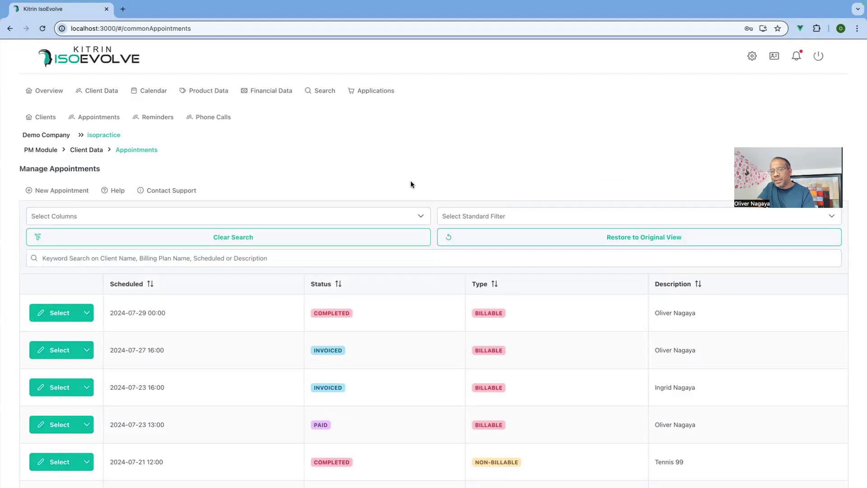
{"action": "left_click", "coordinate": [415, 222]}
{"action": "left_click", "coordinate": [38, 237]}
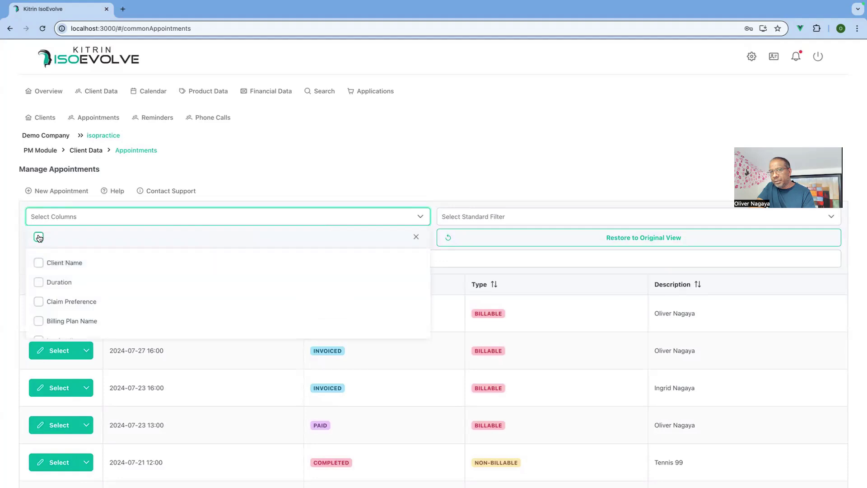
{"action": "left_click", "coordinate": [416, 236]}
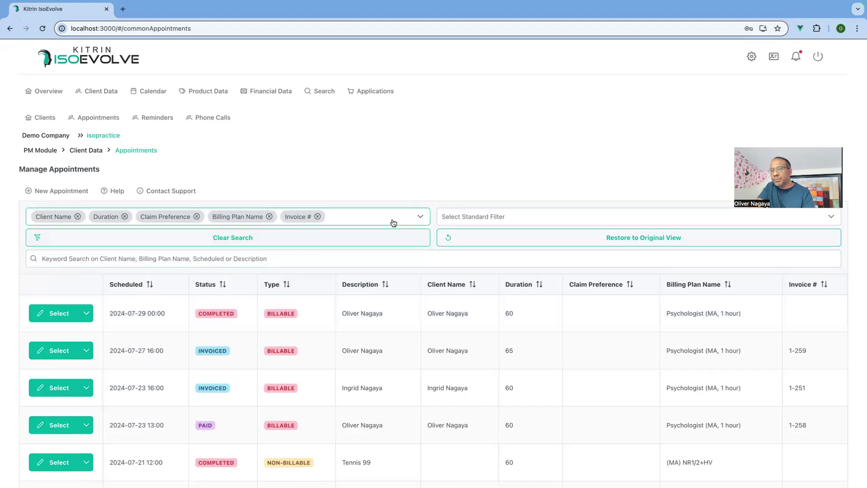
{"action": "left_click", "coordinate": [416, 221]}
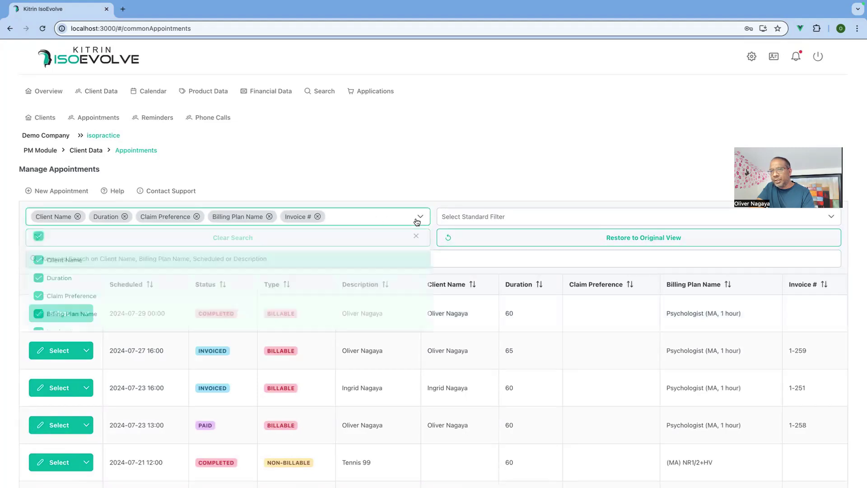
{"action": "left_click", "coordinate": [418, 166]}
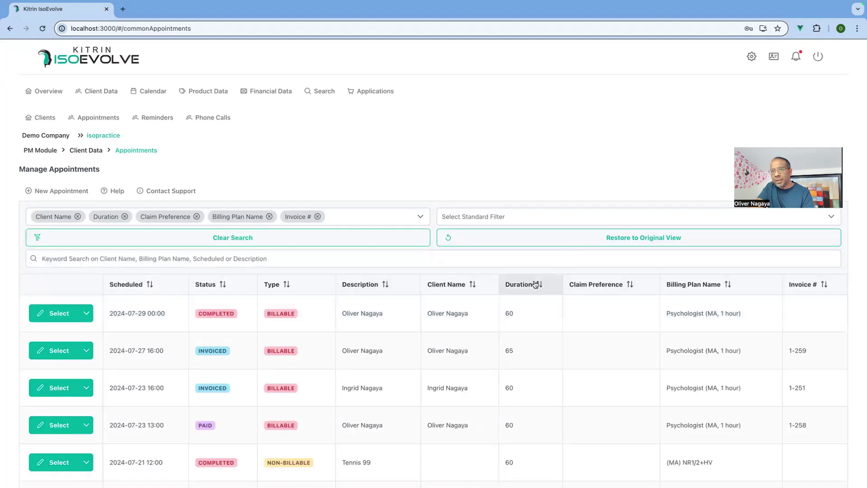
- Move the Claim Preference column directly after Description, and sort the appointments by Description and finally by Status in descending order
{"action": "left_click_drag", "start_coordinate": [597, 284], "coordinate": [358, 289]}
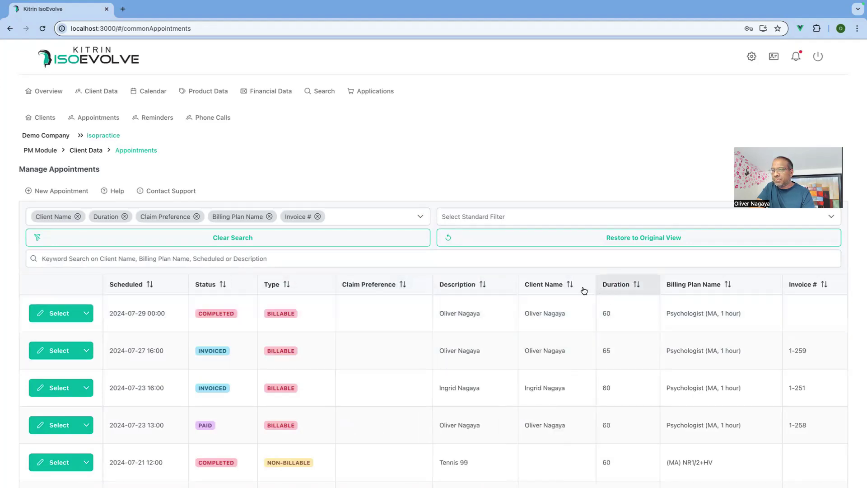
{"action": "left_click_drag", "start_coordinate": [500, 285], "coordinate": [366, 284]}
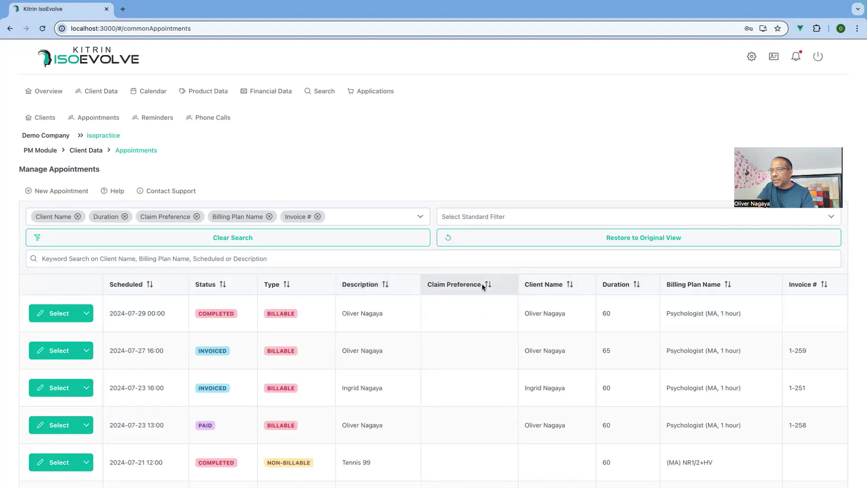
{"action": "left_click", "coordinate": [386, 287]}
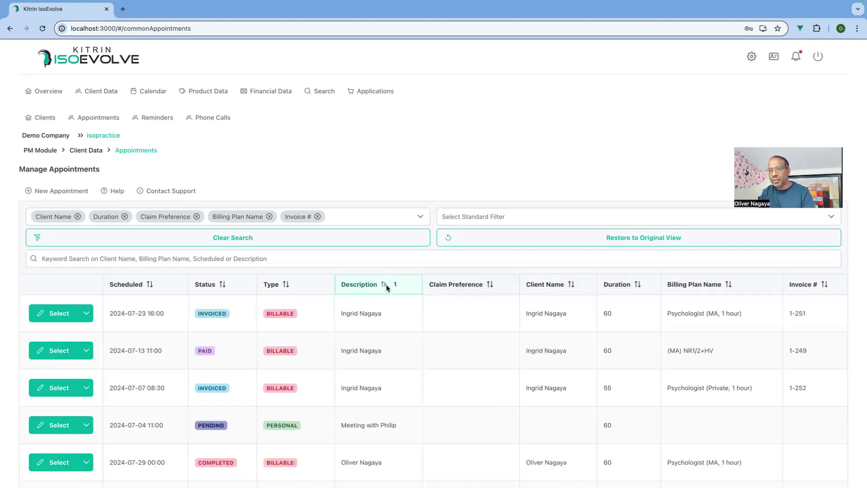
{"action": "left_click", "coordinate": [222, 284]}
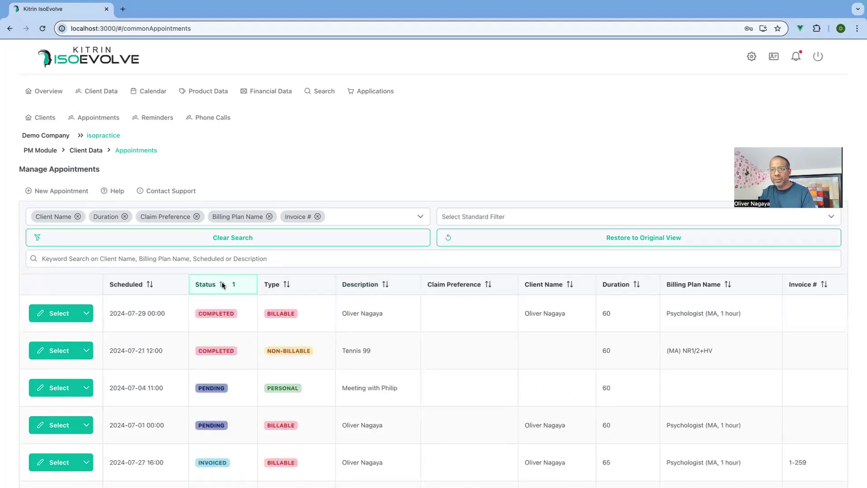
{"action": "left_click", "coordinate": [222, 284]}
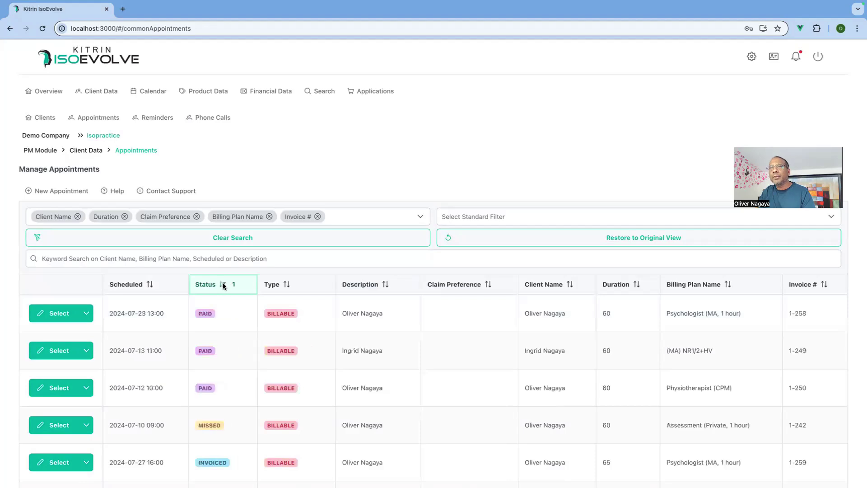
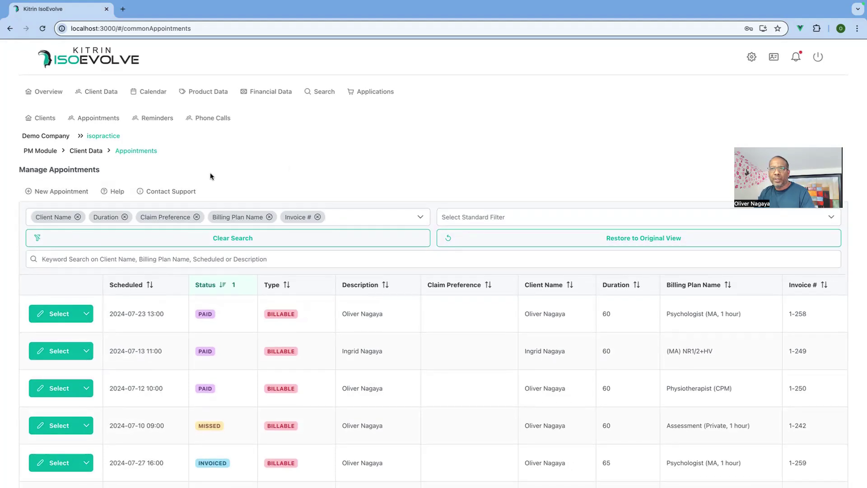
- Open the Reminders list under Client Data and look through the scheduled email and notification reminders
{"action": "left_click", "coordinate": [154, 118]}
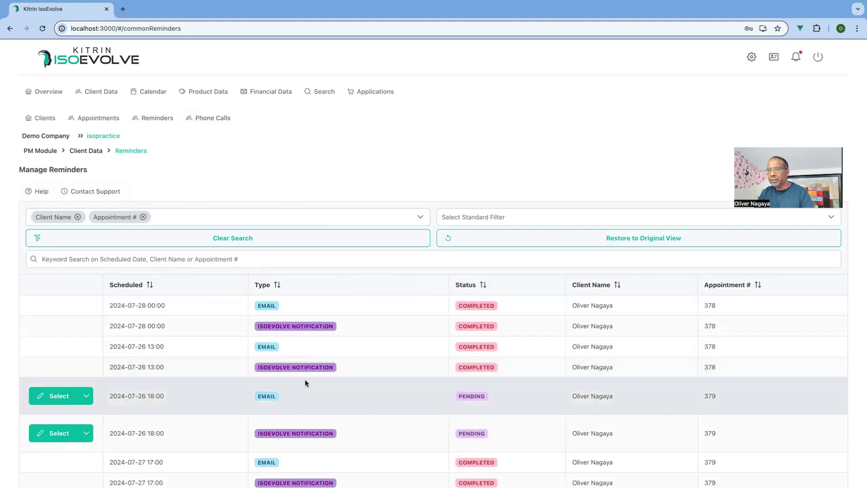
{"action": "scroll", "coordinate": [299, 374], "scroll_direction": "down", "scroll_amount": 2}
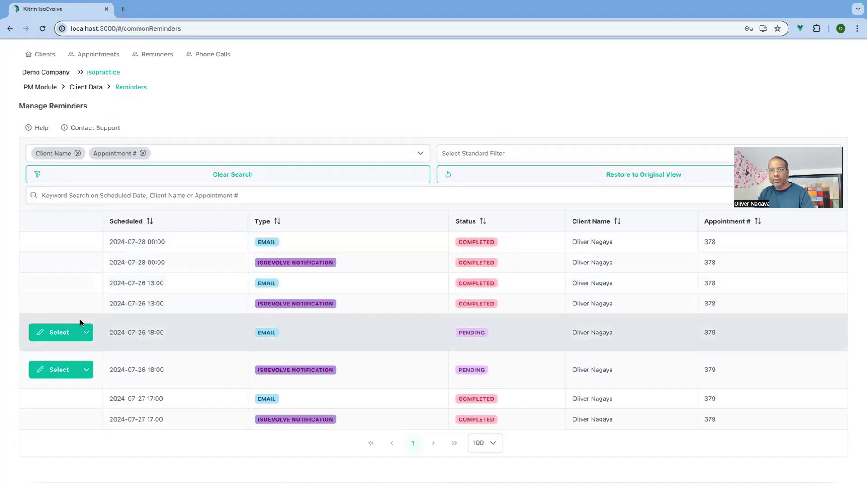
{"action": "scroll", "coordinate": [222, 219], "scroll_direction": "up", "scroll_amount": 2}
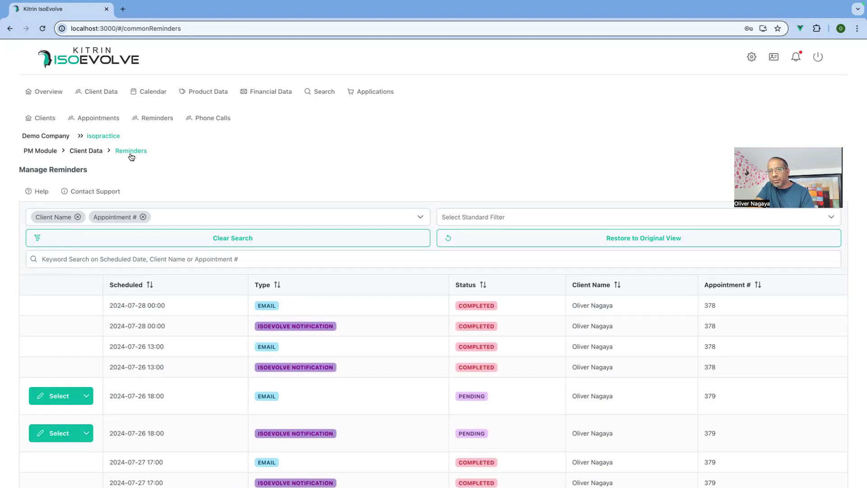
- Go up the breadcrumb trail to the Client Data client list and on to the PM Module home page
{"action": "left_click", "coordinate": [86, 153]}
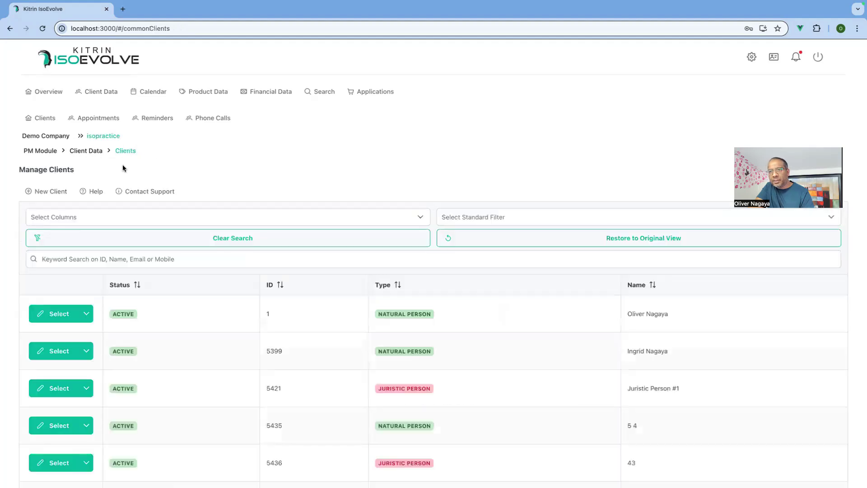
{"action": "left_click", "coordinate": [46, 152]}
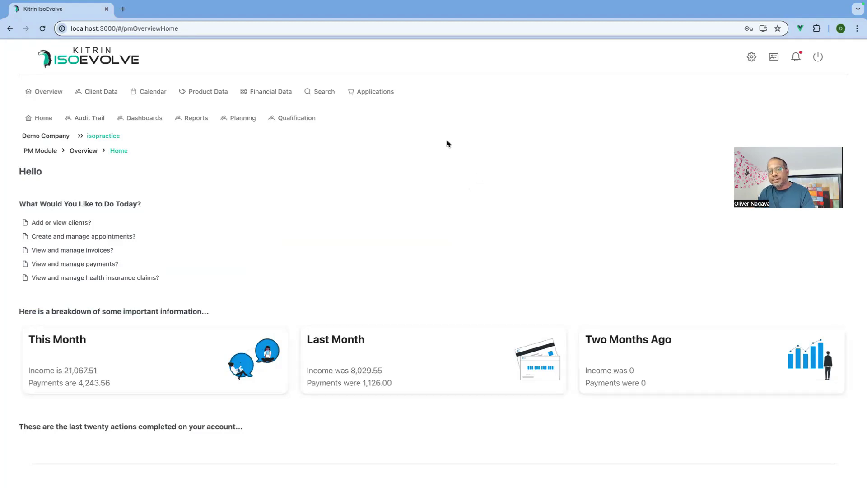
- Search for a client by the first letters "oli", choose the suggested client's full name and open the matching client record list
{"action": "left_click", "coordinate": [328, 97]}
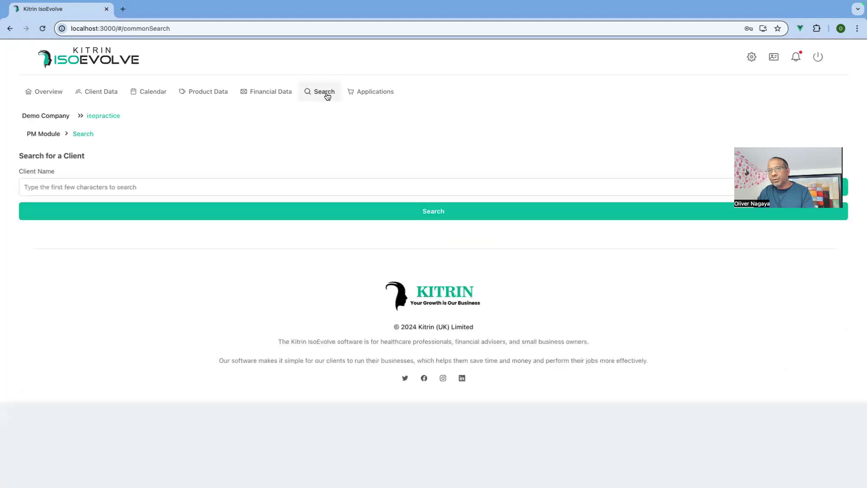
{"action": "left_click", "coordinate": [134, 186]}
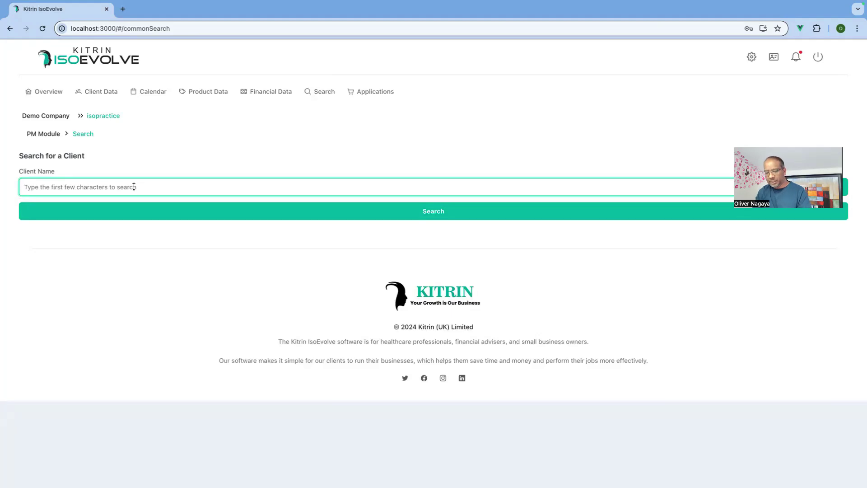
{"action": "type", "text": "oli"}
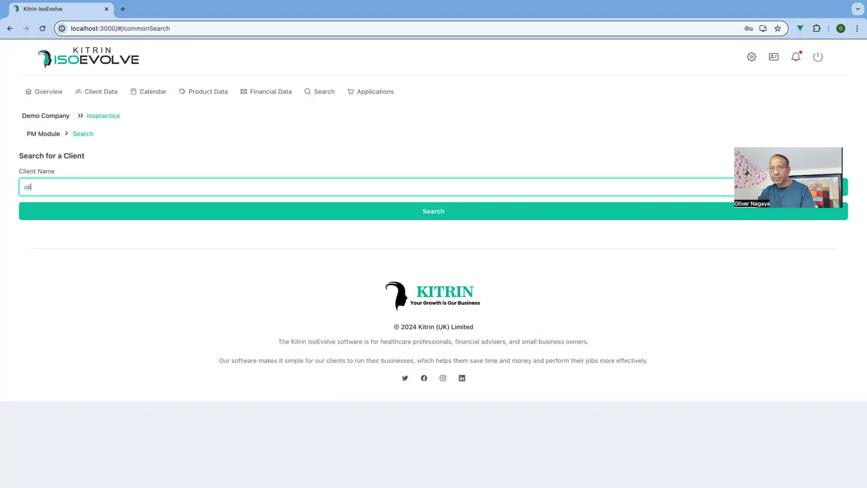
{"action": "left_click", "coordinate": [110, 208]}
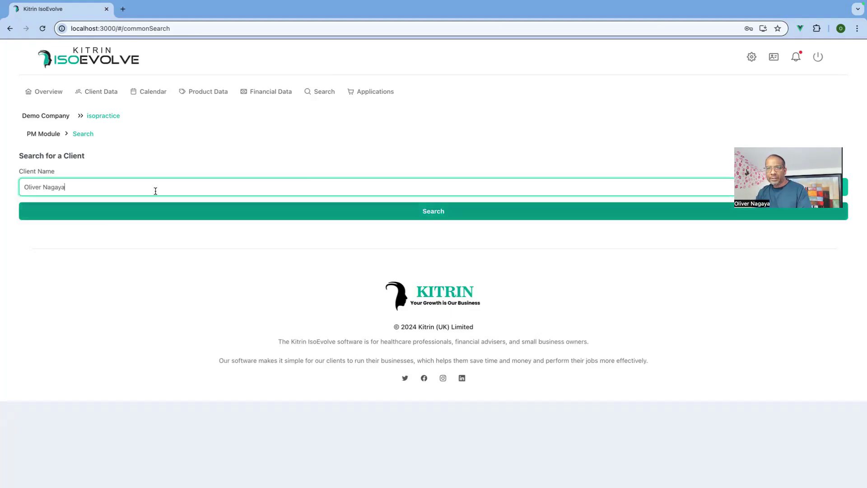
{"action": "left_click", "coordinate": [408, 211]}
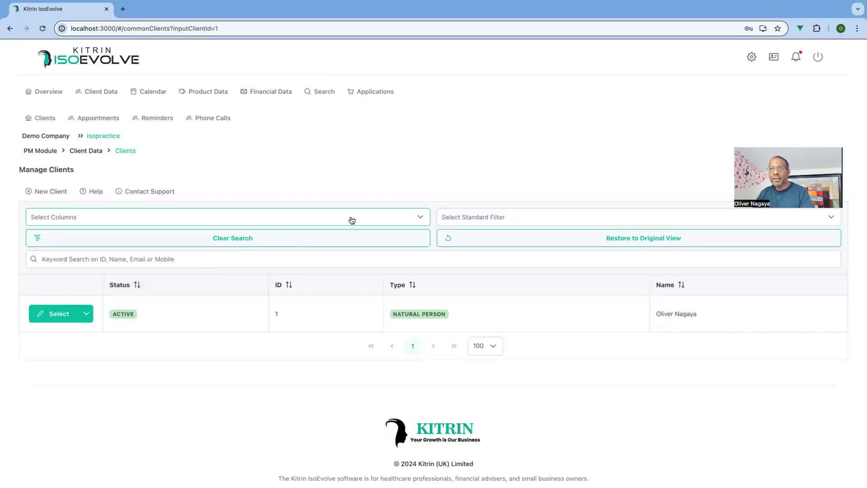
- Open the Applications page and look through the offered podcasts and courses, including the IsoEvolve CPD Module
{"action": "left_click", "coordinate": [376, 99]}
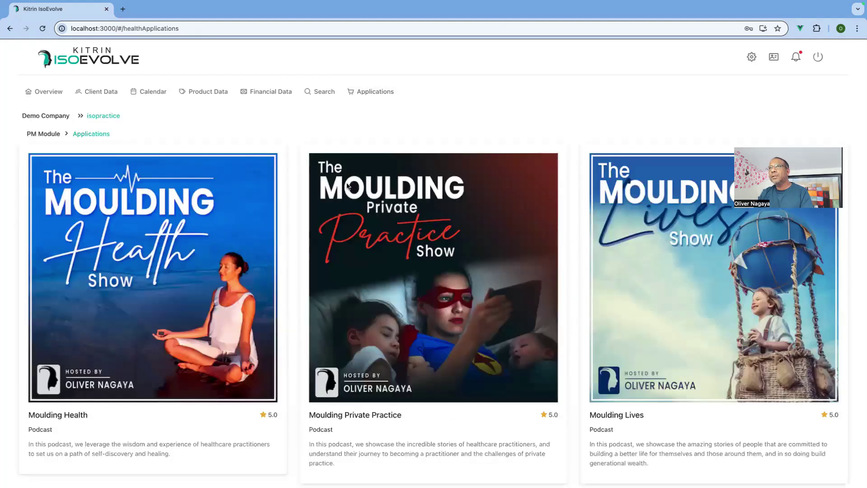
{"action": "scroll", "coordinate": [348, 185], "scroll_direction": "down", "scroll_amount": 5}
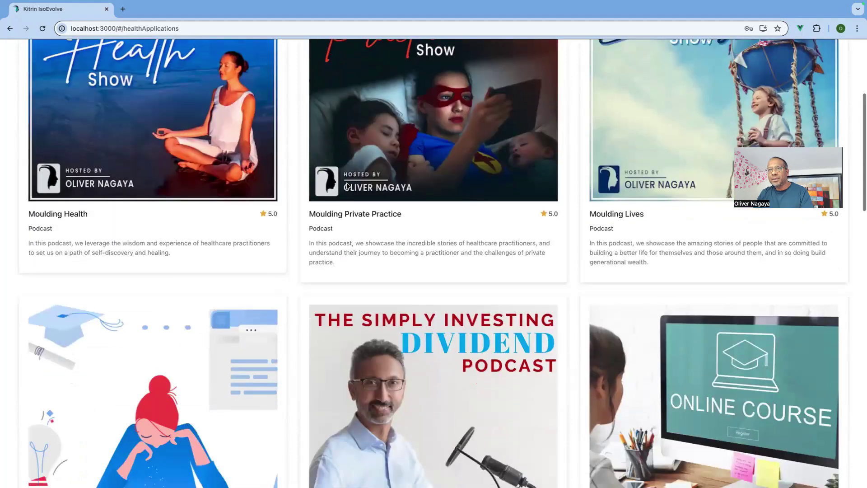
{"action": "scroll", "coordinate": [348, 184], "scroll_direction": "down", "scroll_amount": 3}
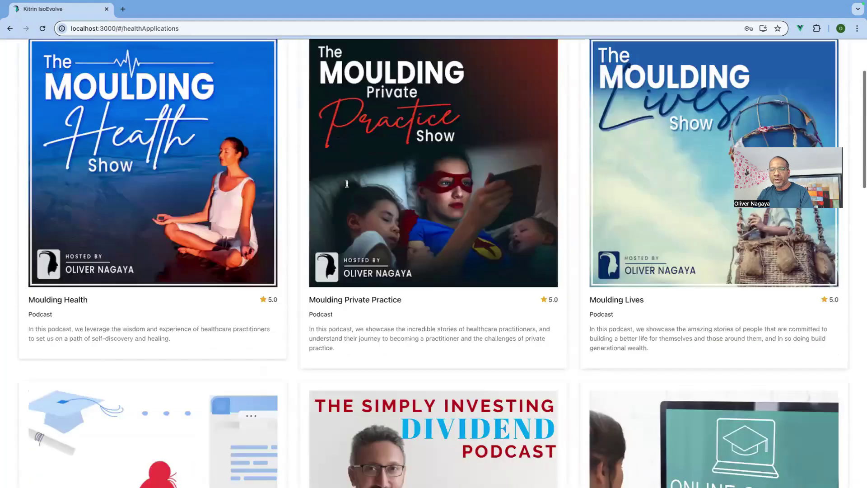
{"action": "scroll", "coordinate": [346, 183], "scroll_direction": "down", "scroll_amount": 9}
{"action": "scroll", "coordinate": [345, 183], "scroll_direction": "down", "scroll_amount": 1}
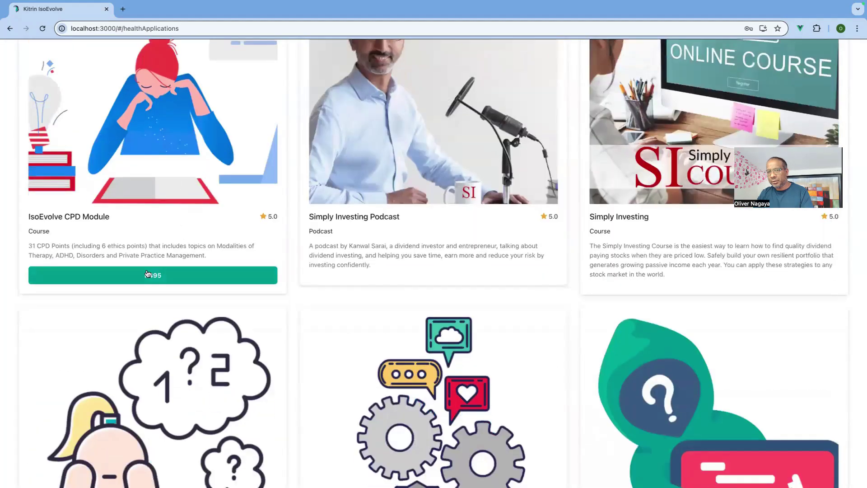
{"action": "scroll", "coordinate": [332, 202], "scroll_direction": "up", "scroll_amount": 6}
{"action": "scroll", "coordinate": [691, 91], "scroll_direction": "up", "scroll_amount": 6}
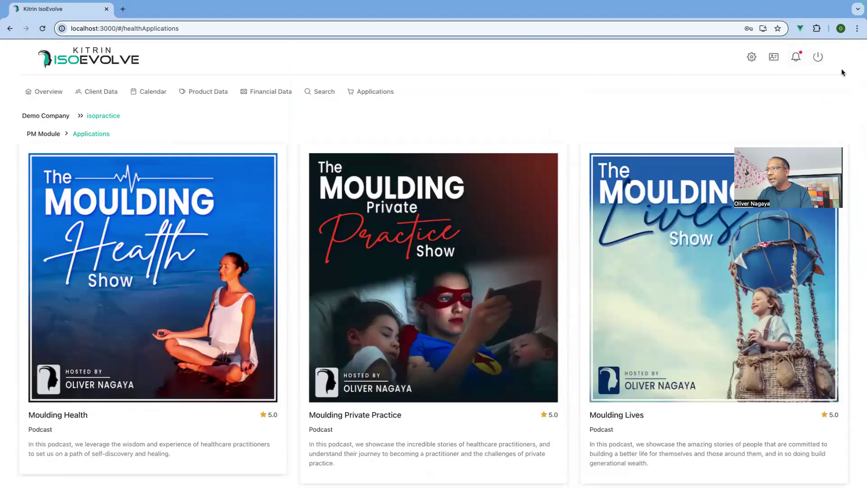
- Log out and log in again with the username isoevolve and the saved password
{"action": "left_click", "coordinate": [818, 60]}
{"action": "double_click", "coordinate": [522, 170]}
{"action": "type", "text": "isoeolve"}
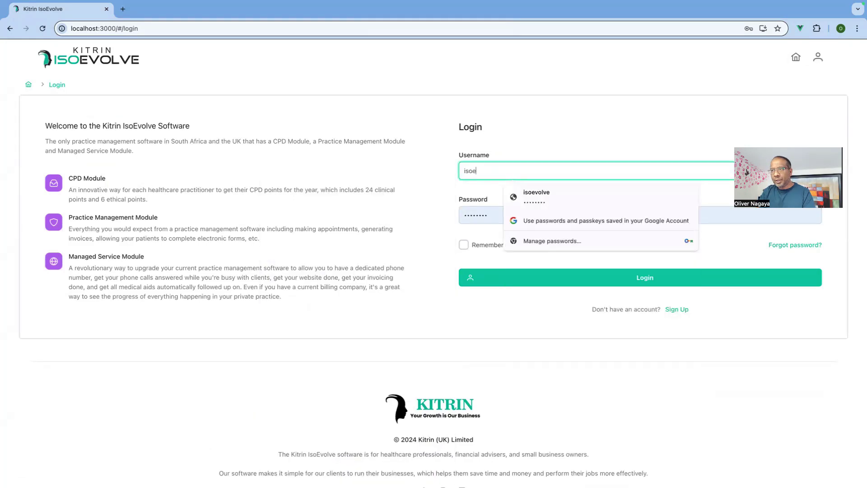
{"action": "key", "text": "BackSpace"}
{"action": "key", "text": "BackSpace"}
{"action": "key", "text": "BackSpace"}
{"action": "type", "text": "volve"}
{"action": "key", "text": "Escape"}
{"action": "left_click", "coordinate": [645, 277]}
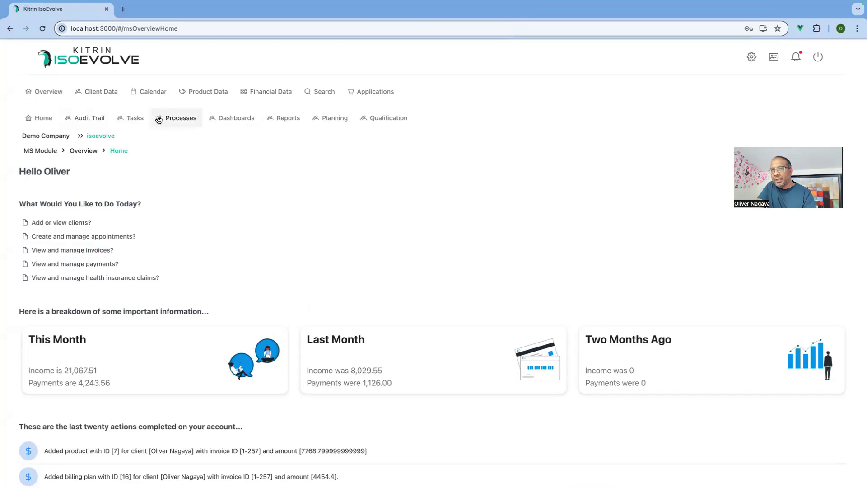
- Browse the MS Module's Financial Data area, including Unpaid Runs, and look at its Overview and Client Data sections
{"action": "left_click", "coordinate": [260, 92]}
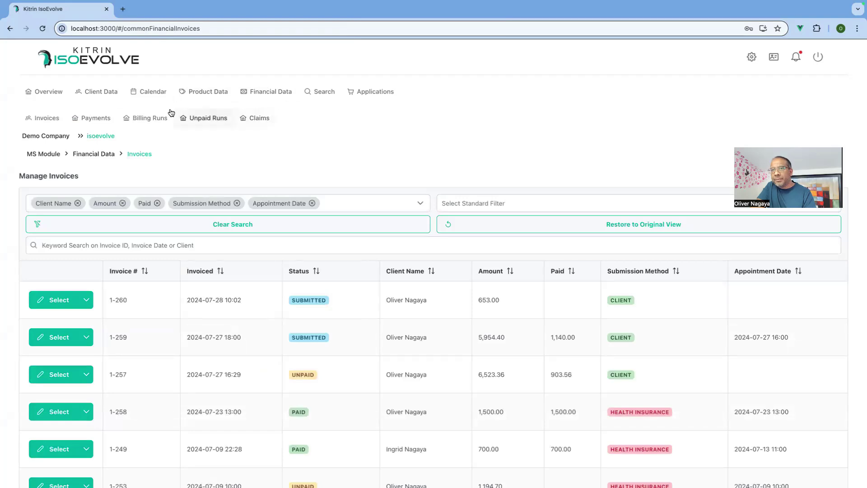
{"action": "left_click", "coordinate": [191, 117]}
{"action": "left_click", "coordinate": [53, 96]}
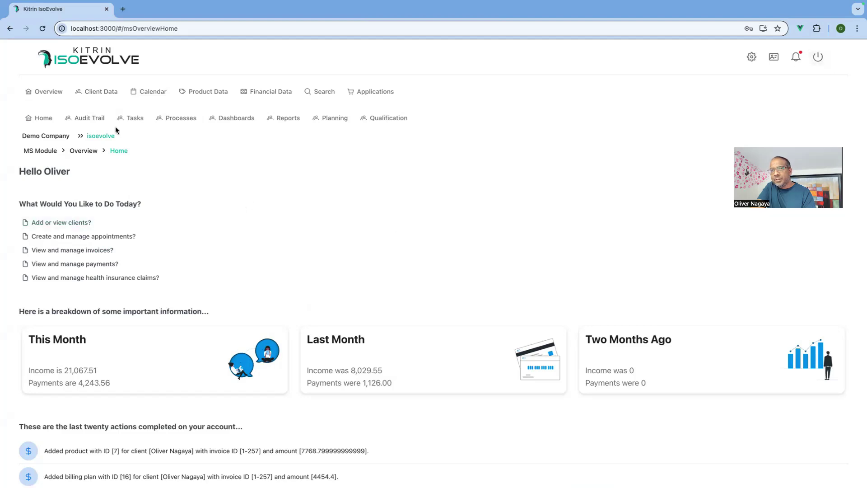
{"action": "left_click", "coordinate": [113, 96]}
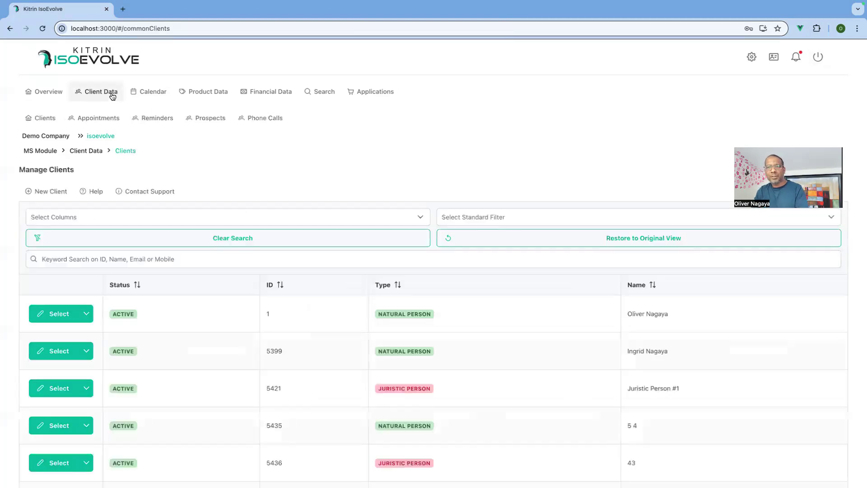